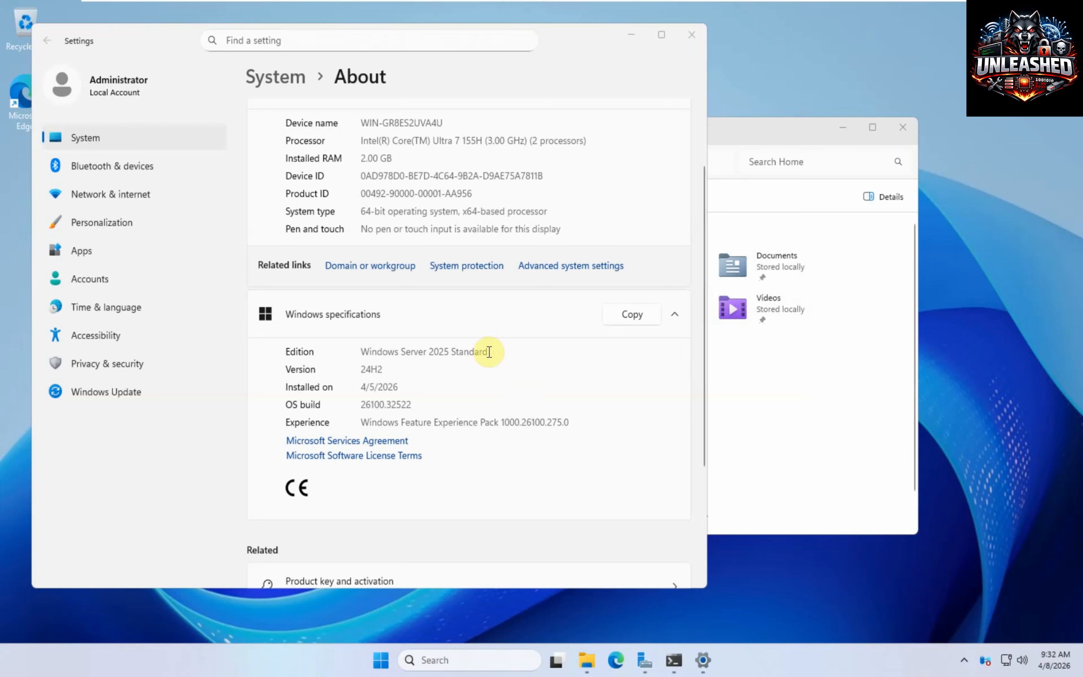
# Highlight the Windows edition in the system information, and close the Settings and File Explorer windows.
pyautogui.moveTo(489, 352); pyautogui.dragTo(359, 353)
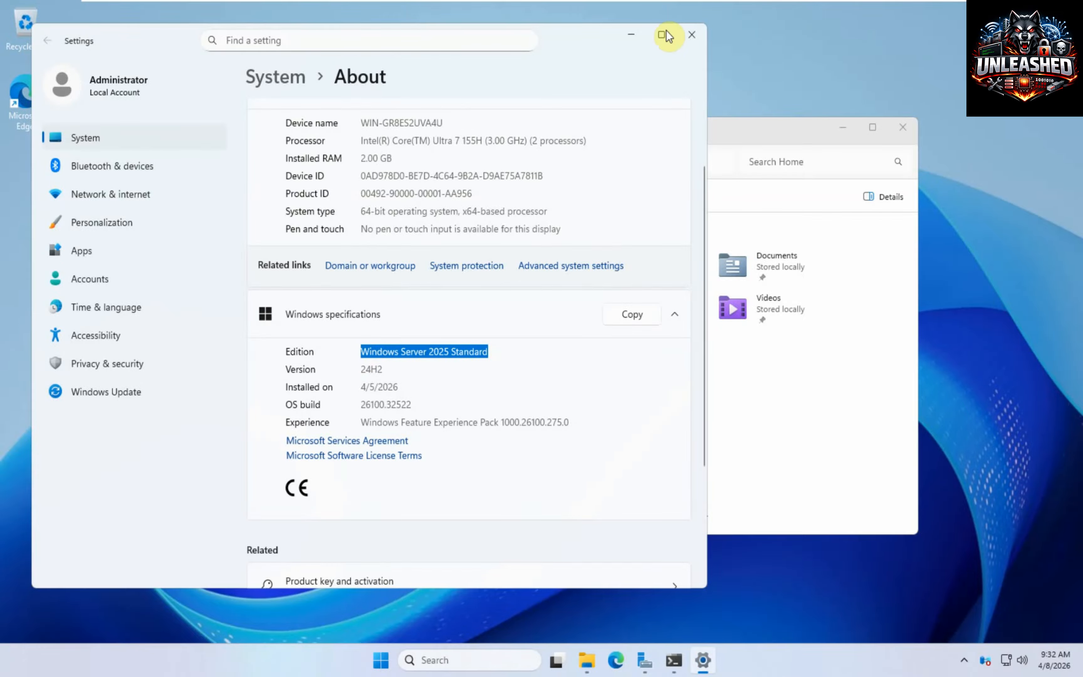
pyautogui.click(685, 34)
pyautogui.click(902, 130)
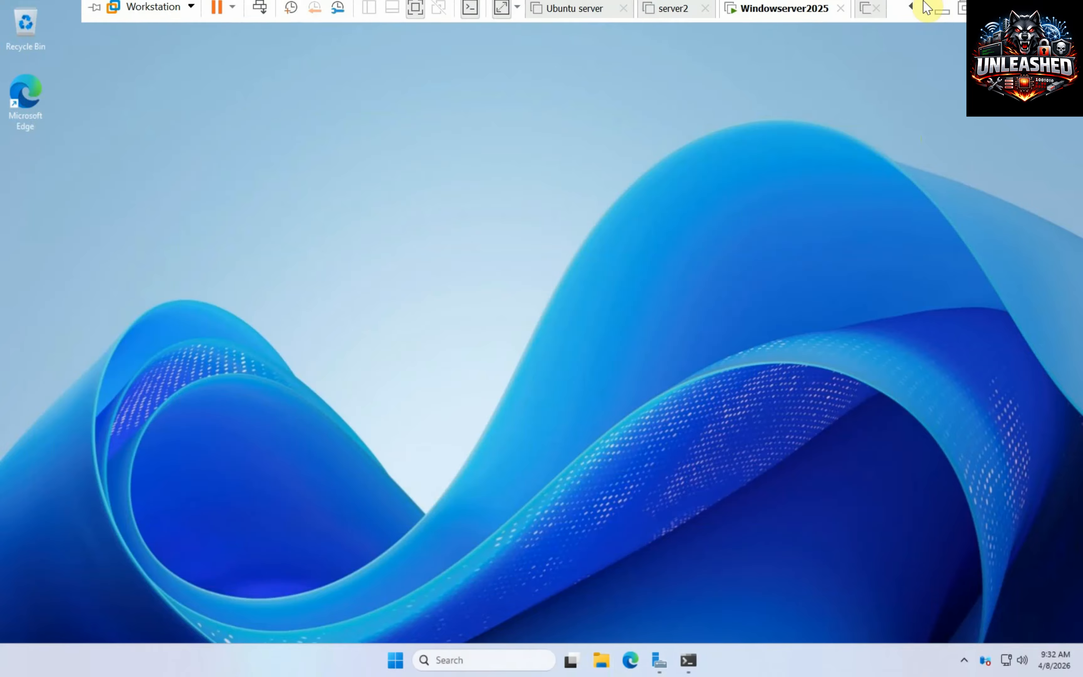
# Switch to Server Manager and start the Add Roles and Features wizard.
pyautogui.click(394, 662)
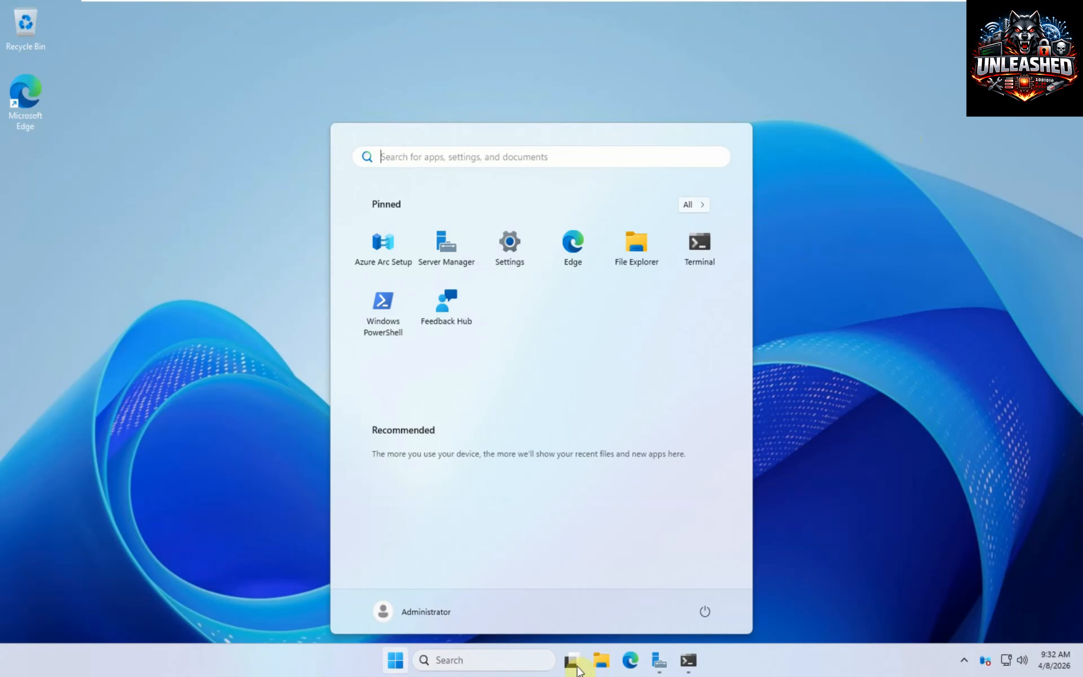
pyautogui.click(659, 660)
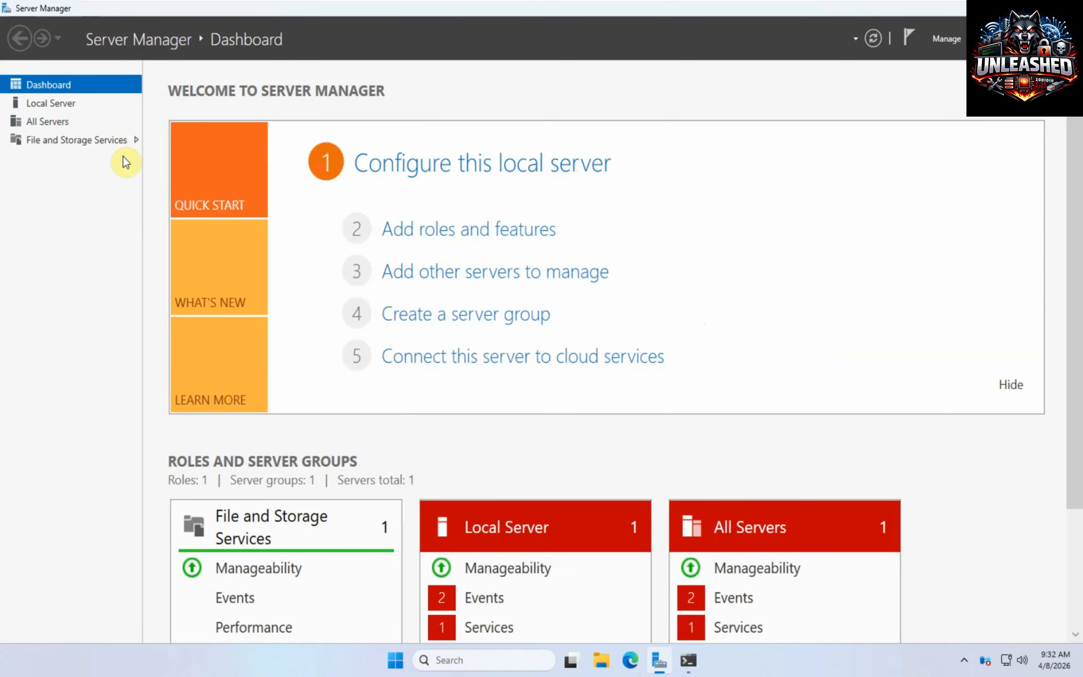
pyautogui.moveTo(738, 4)
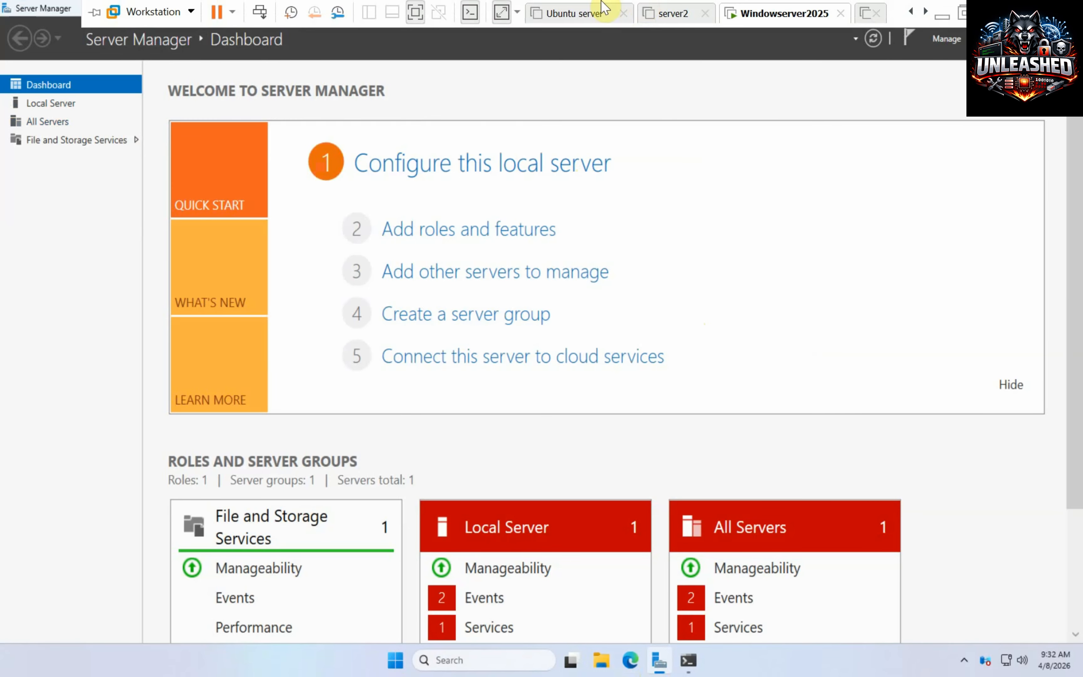
pyautogui.click(942, 42)
pyautogui.click(970, 62)
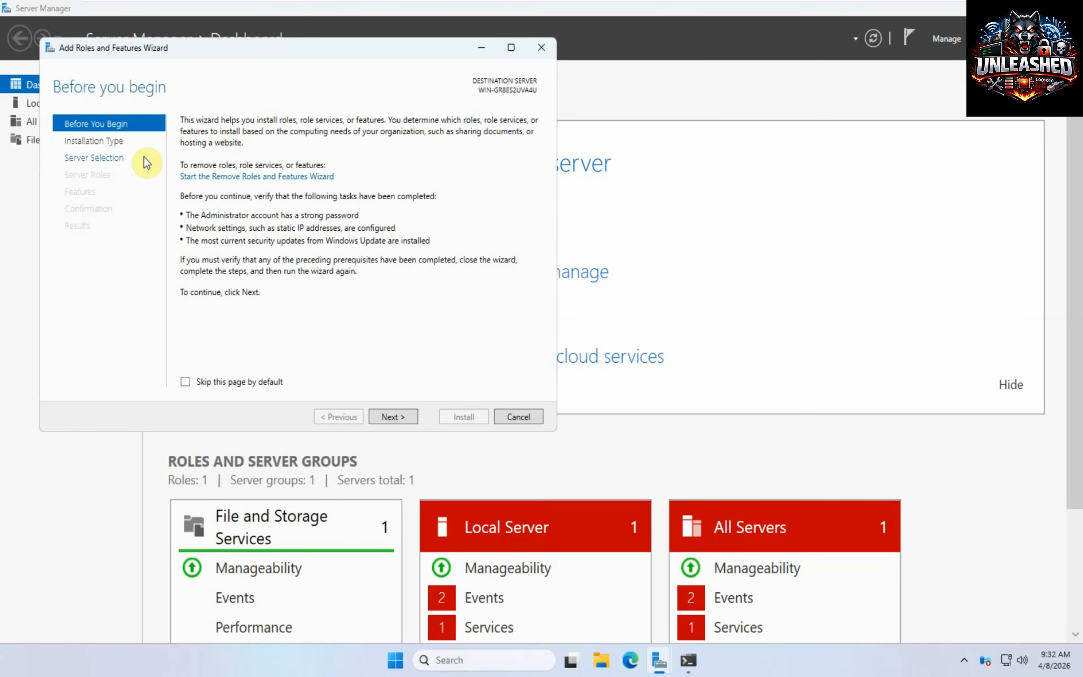
# Choose a role-based or feature-based installation with the Windows Server 2025 machine from the server pool as destination.
pyautogui.click(398, 419)
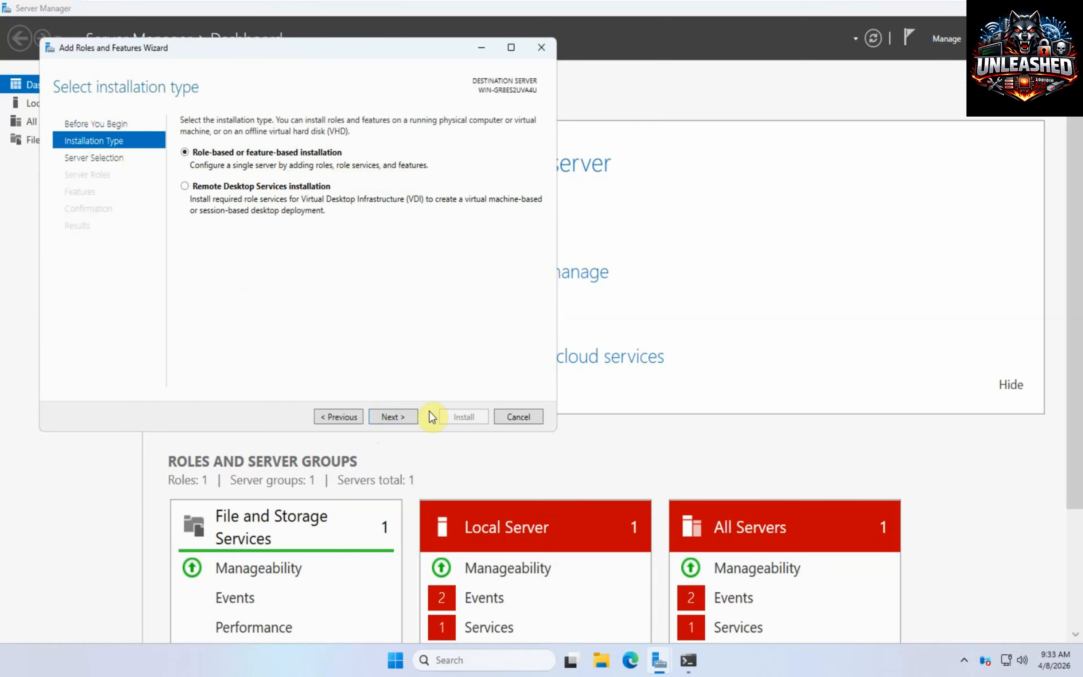
pyautogui.click(394, 417)
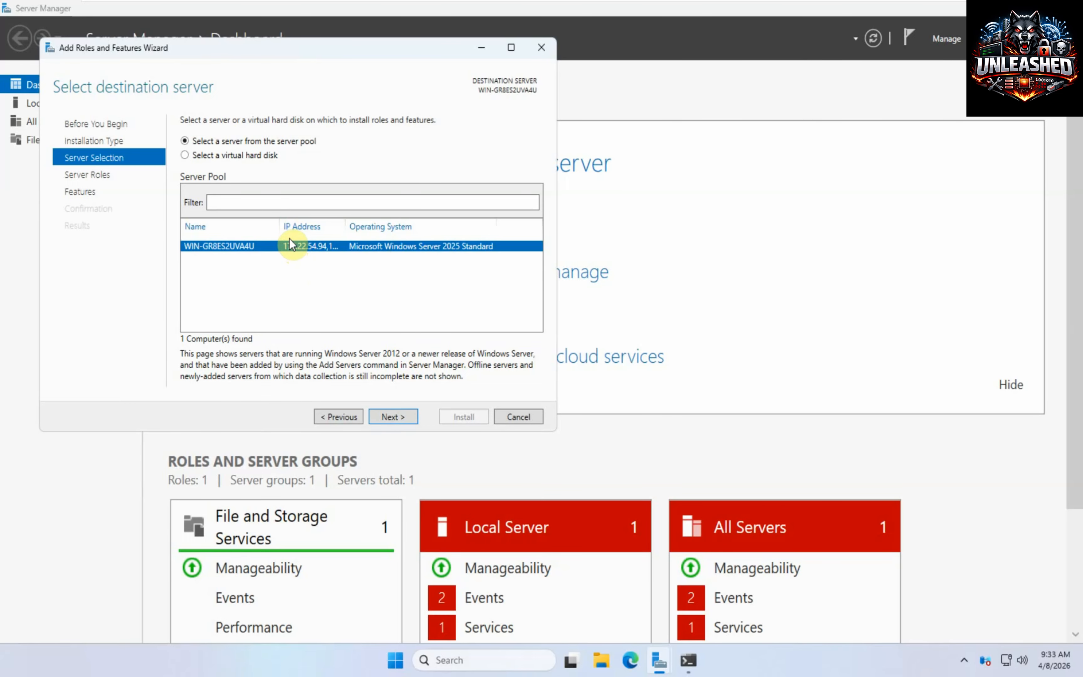
pyautogui.click(513, 49)
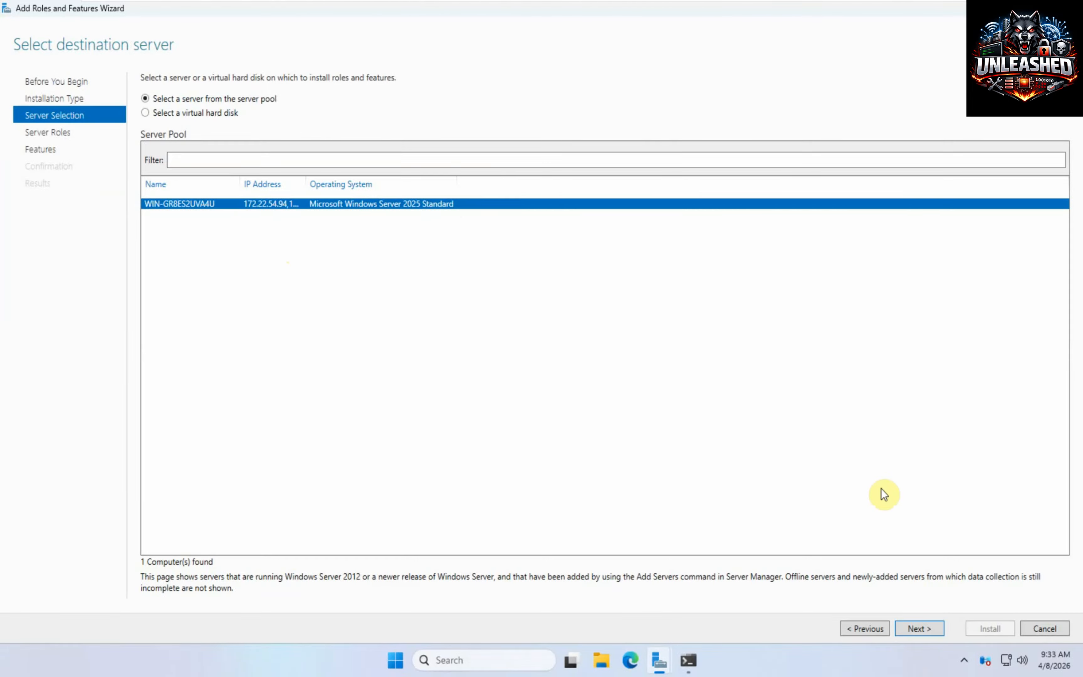
pyautogui.click(923, 628)
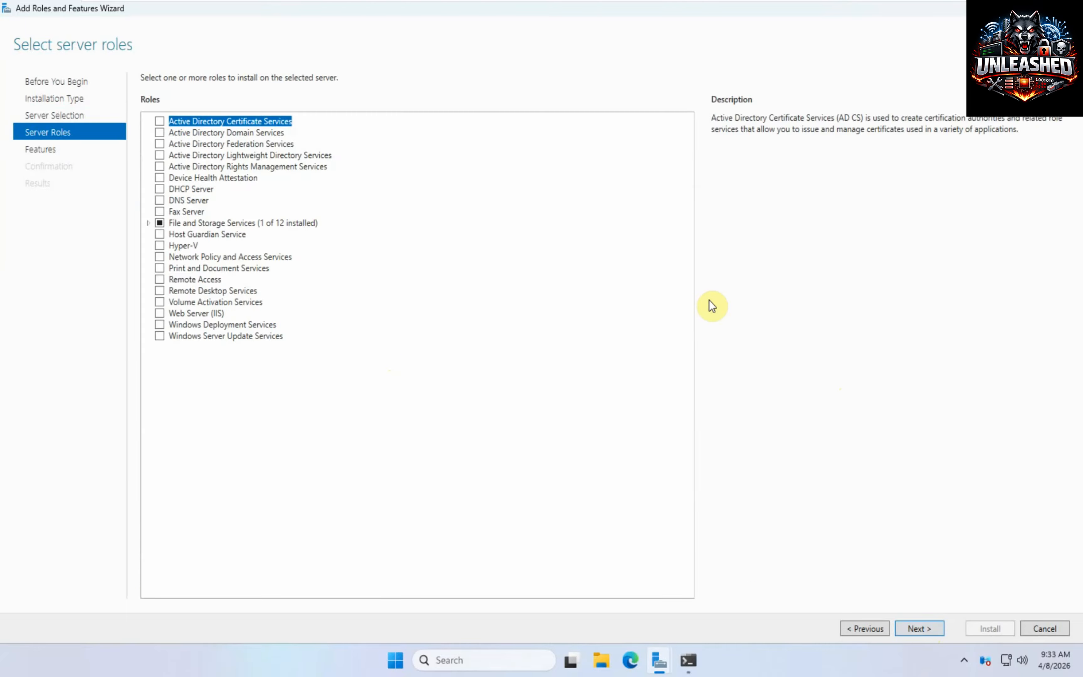
pyautogui.click(1006, 661)
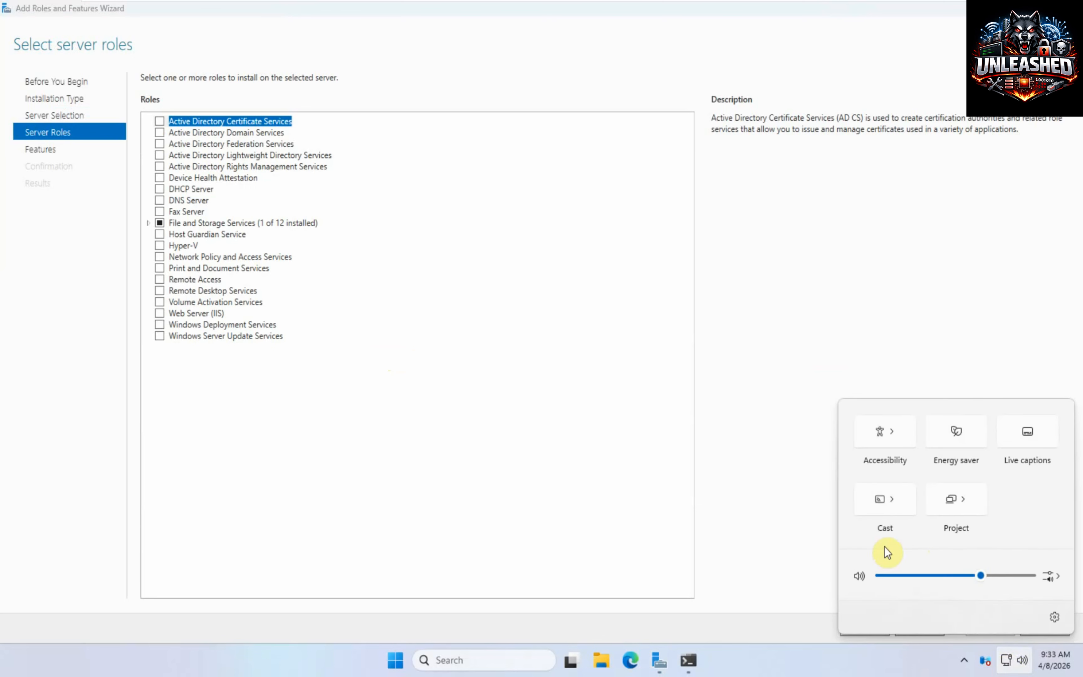
pyautogui.click(796, 455)
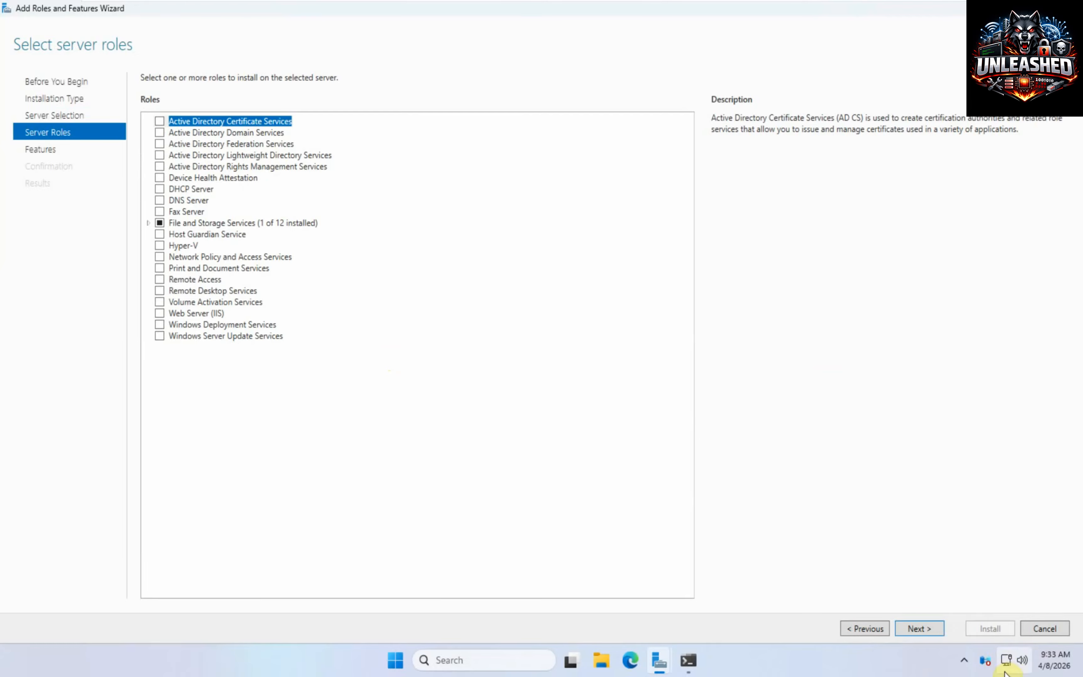
pyautogui.click(988, 657)
pyautogui.click(801, 476)
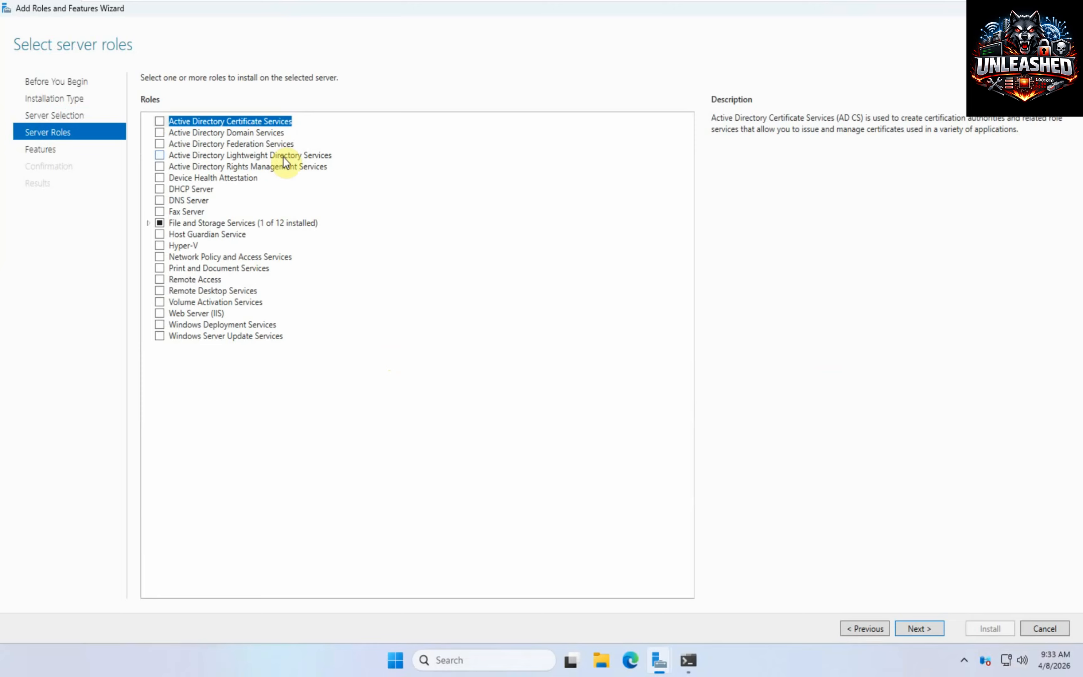
# Select the Active Directory Domain Services role with its required features and management tools, and proceed to the feature selection.
pyautogui.click(159, 136)
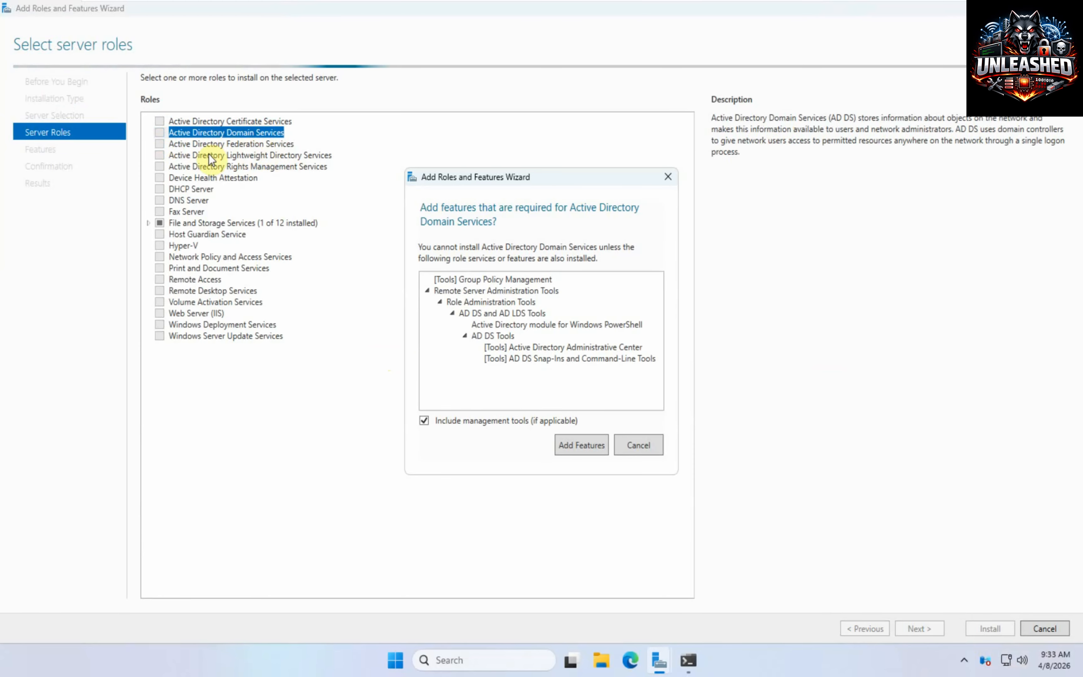
pyautogui.click(579, 456)
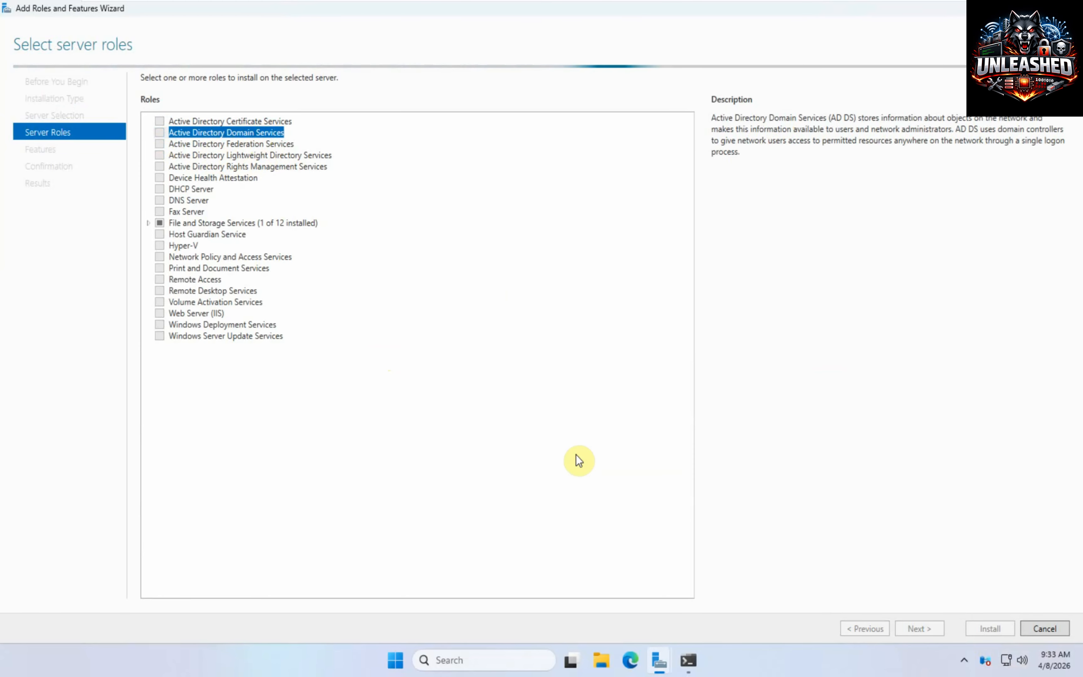
pyautogui.click(927, 627)
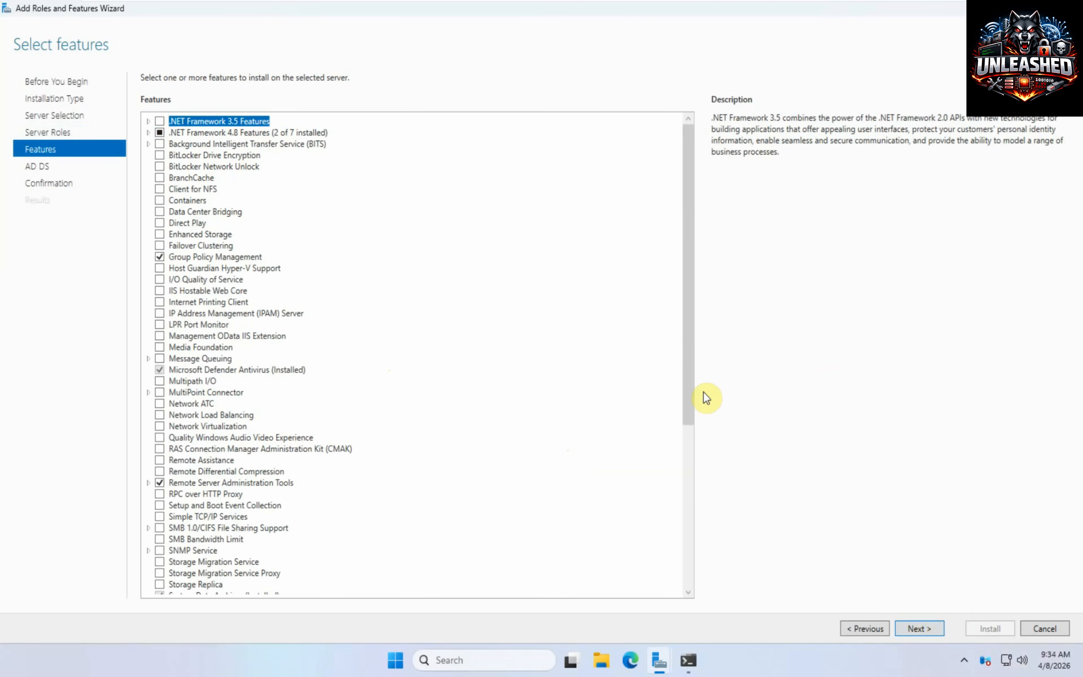
# Review the feature list, keep the preselected features, and proceed past the AD DS information to the installation confirmation.
pyautogui.moveTo(692, 374); pyautogui.dragTo(713, 640)
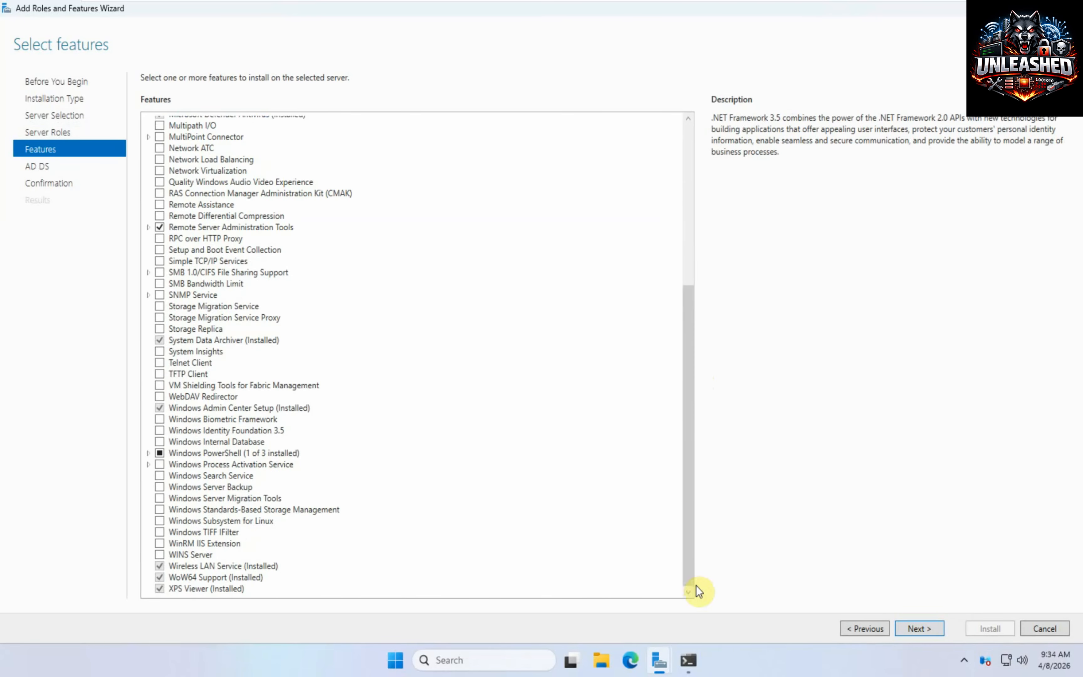
pyautogui.moveTo(696, 586); pyautogui.dragTo(696, 586)
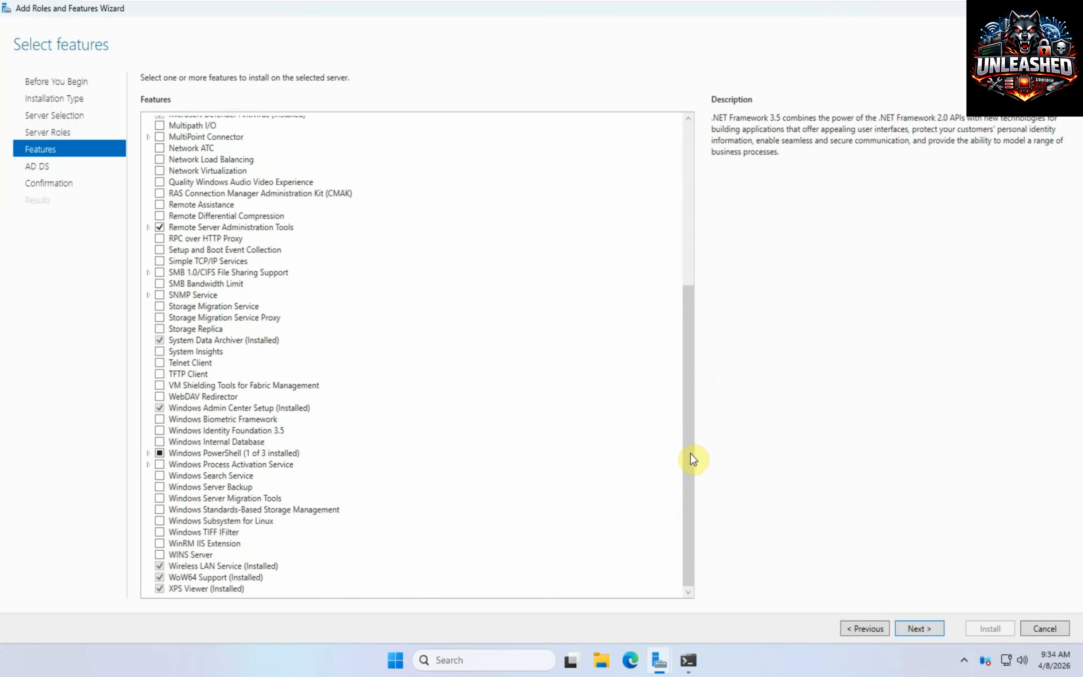
pyautogui.click(918, 628)
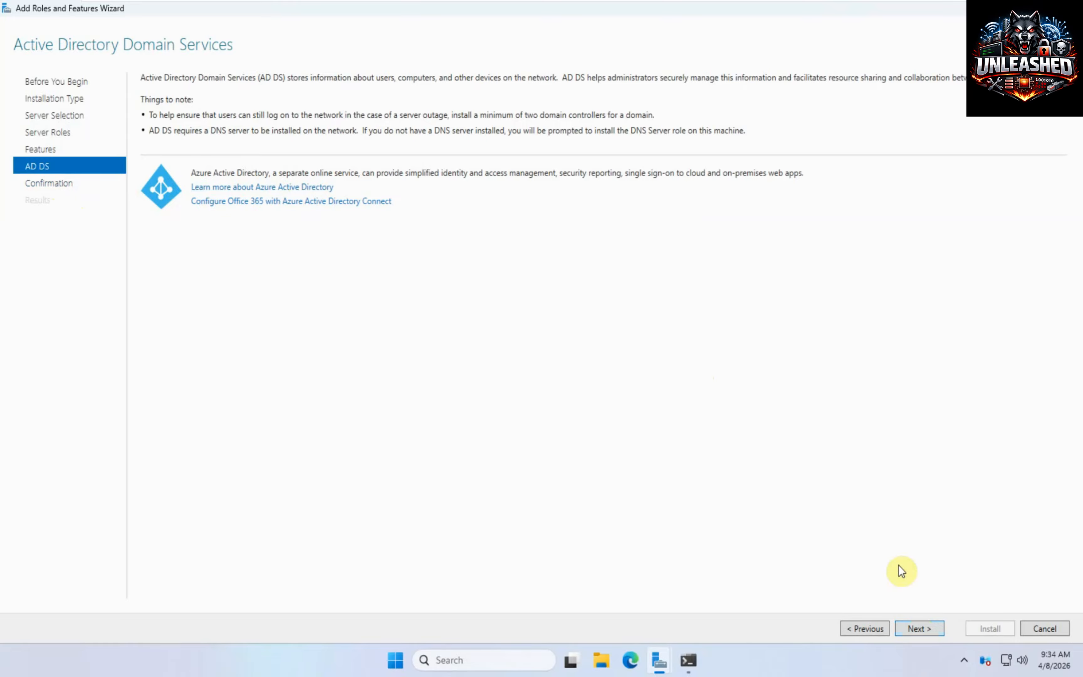
pyautogui.click(923, 630)
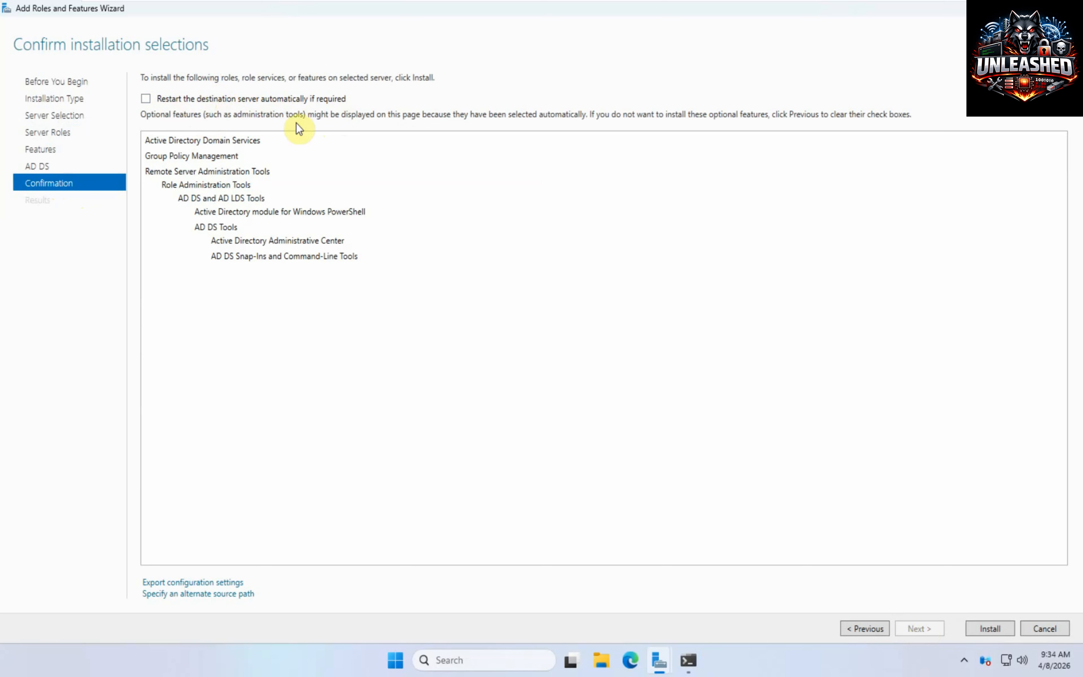
# Allow automatic restart of the destination server, install the selected roles and features, and close the wizard when installation finishes.
pyautogui.click(147, 99)
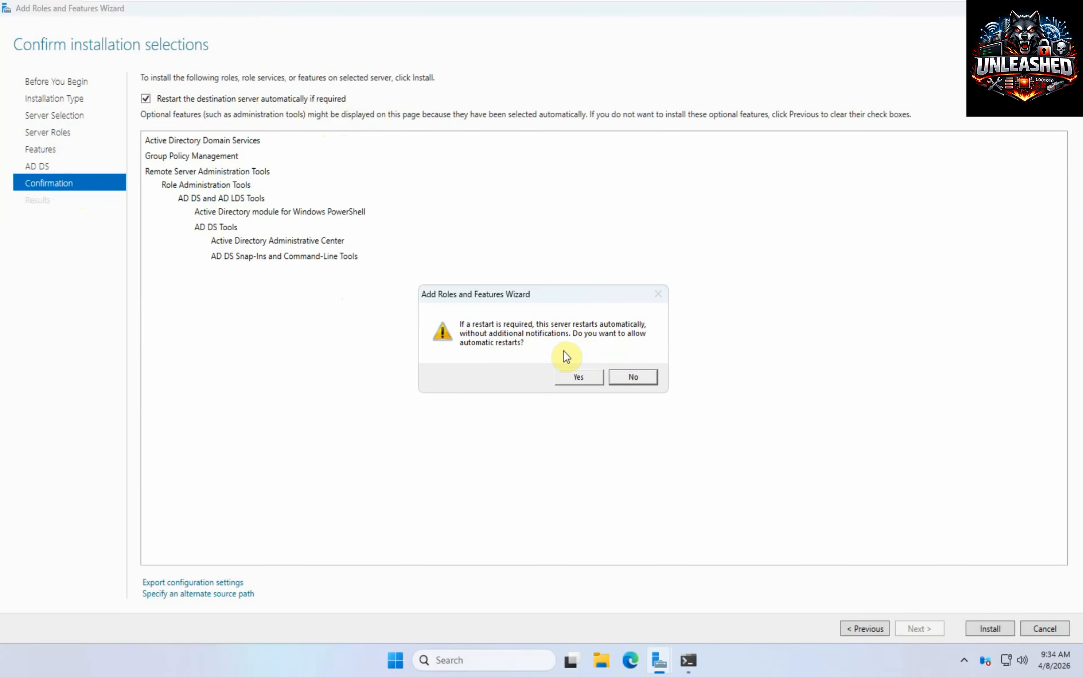
pyautogui.click(584, 376)
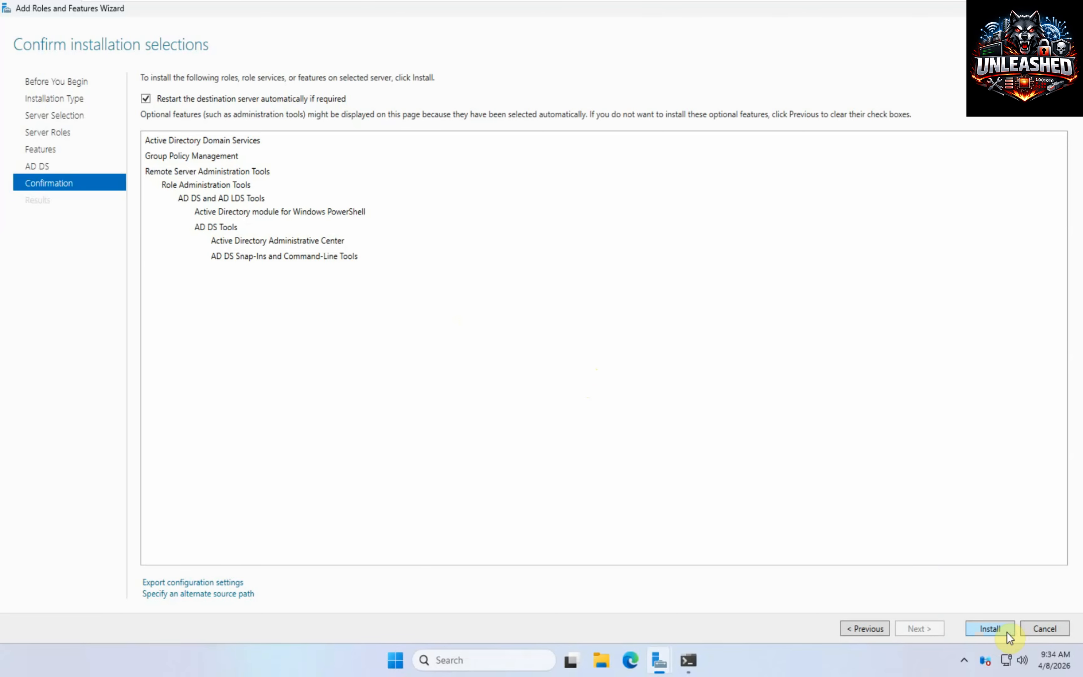
pyautogui.click(993, 629)
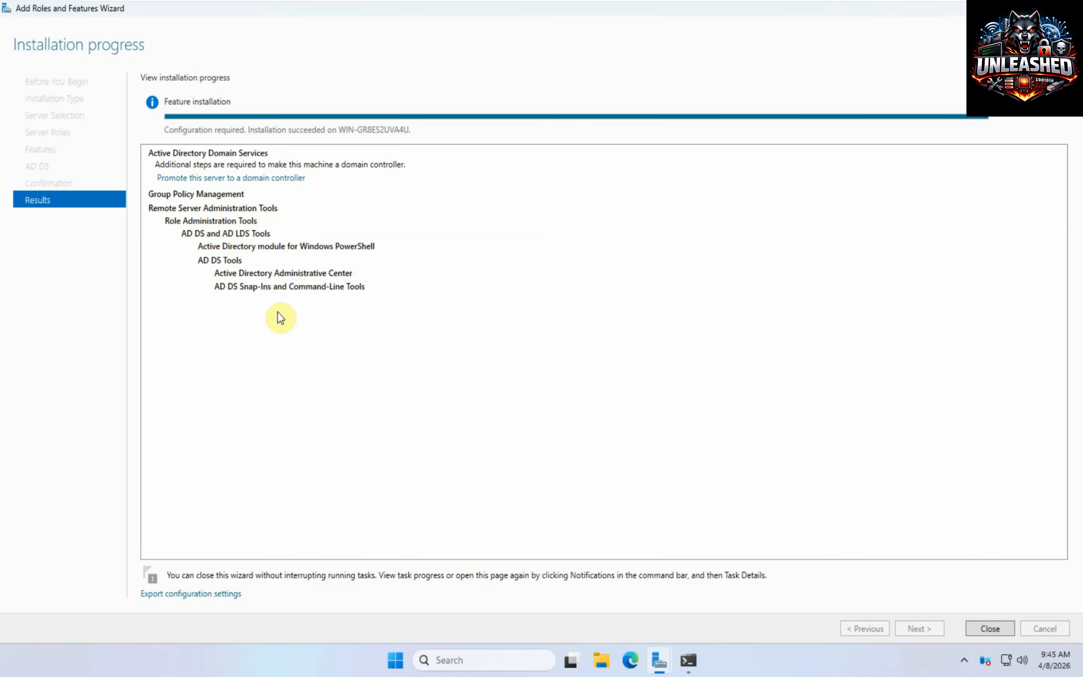
pyautogui.click(991, 629)
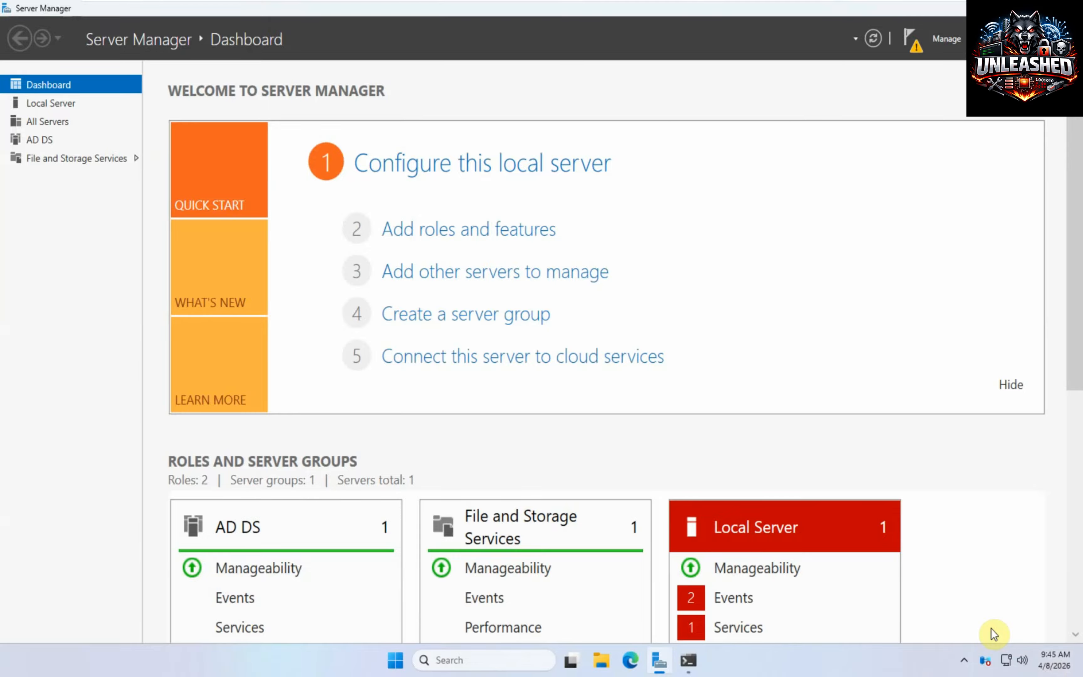
# Start promoting the server to a domain controller, adding a new forest with the root domain name unleashed.local.
pyautogui.click(907, 45)
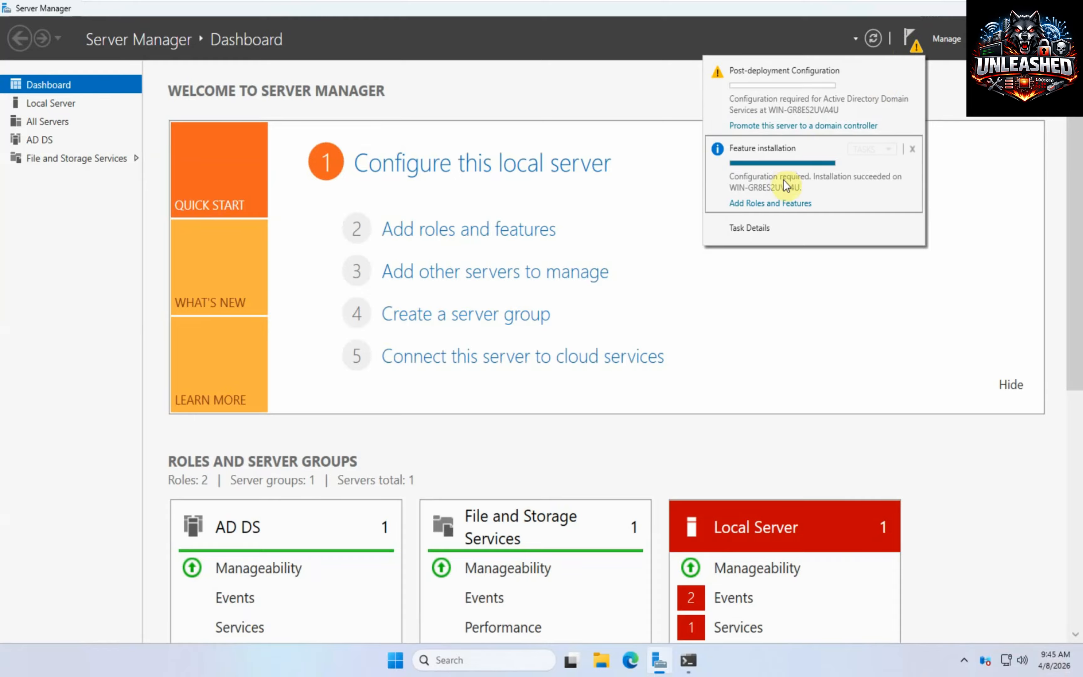
pyautogui.click(787, 127)
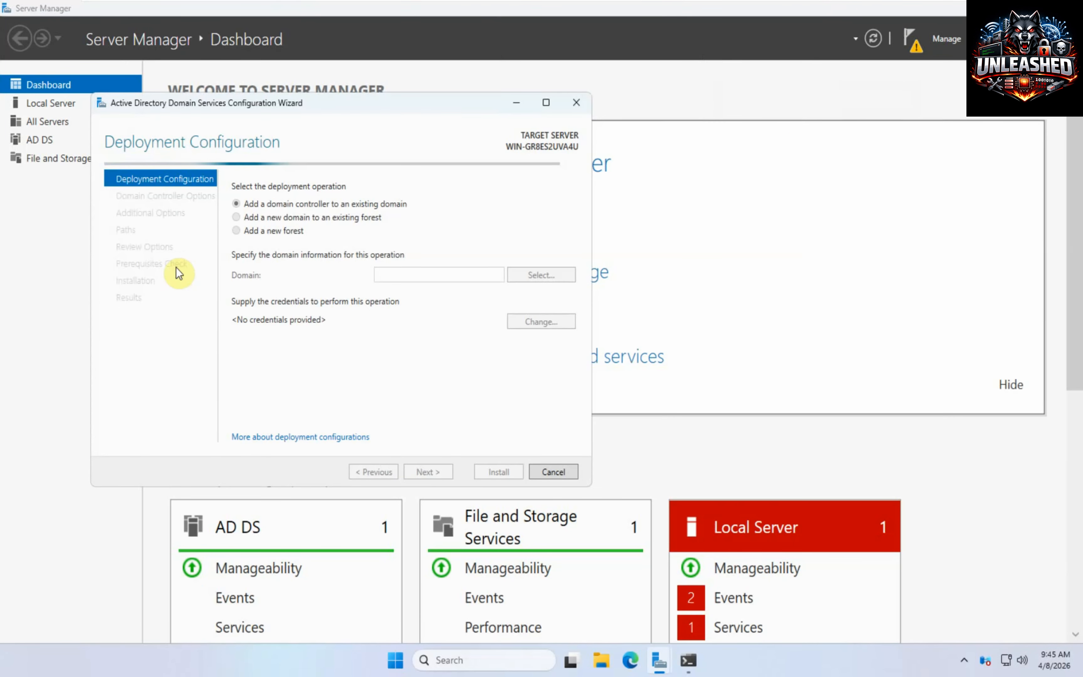
pyautogui.click(236, 231)
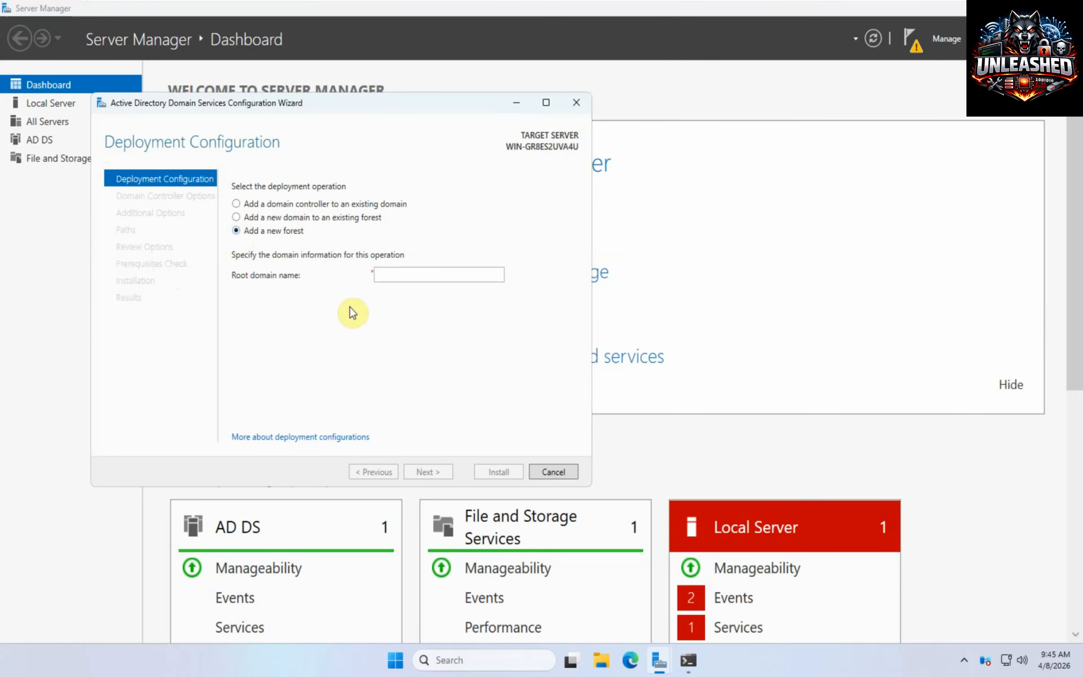
pyautogui.click(427, 273)
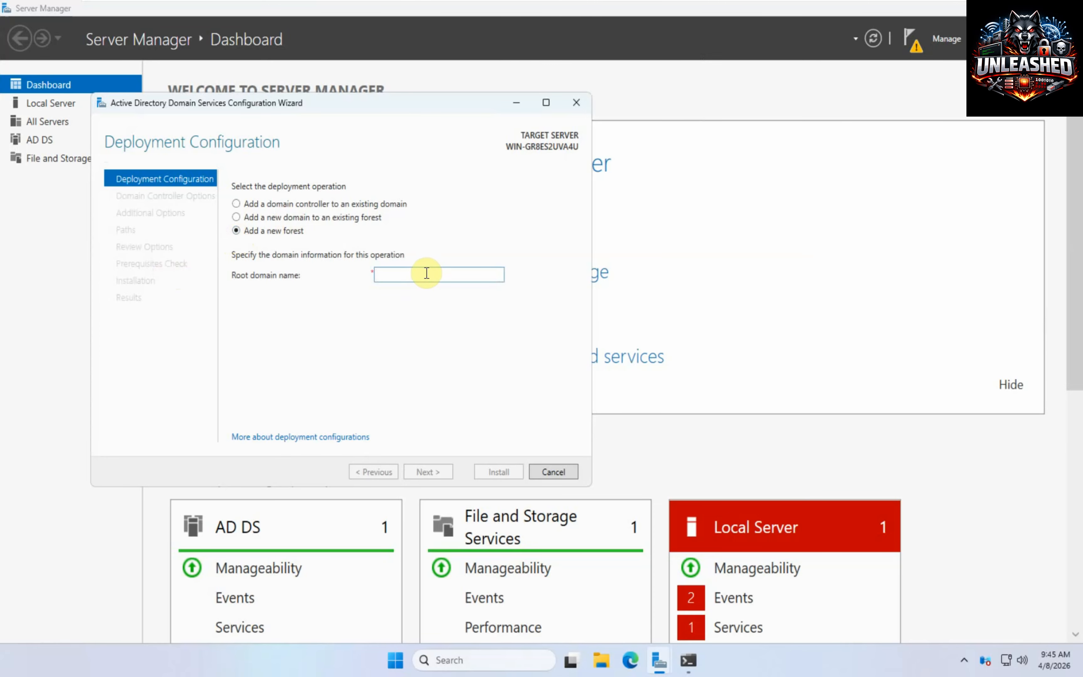
pyautogui.write('un')
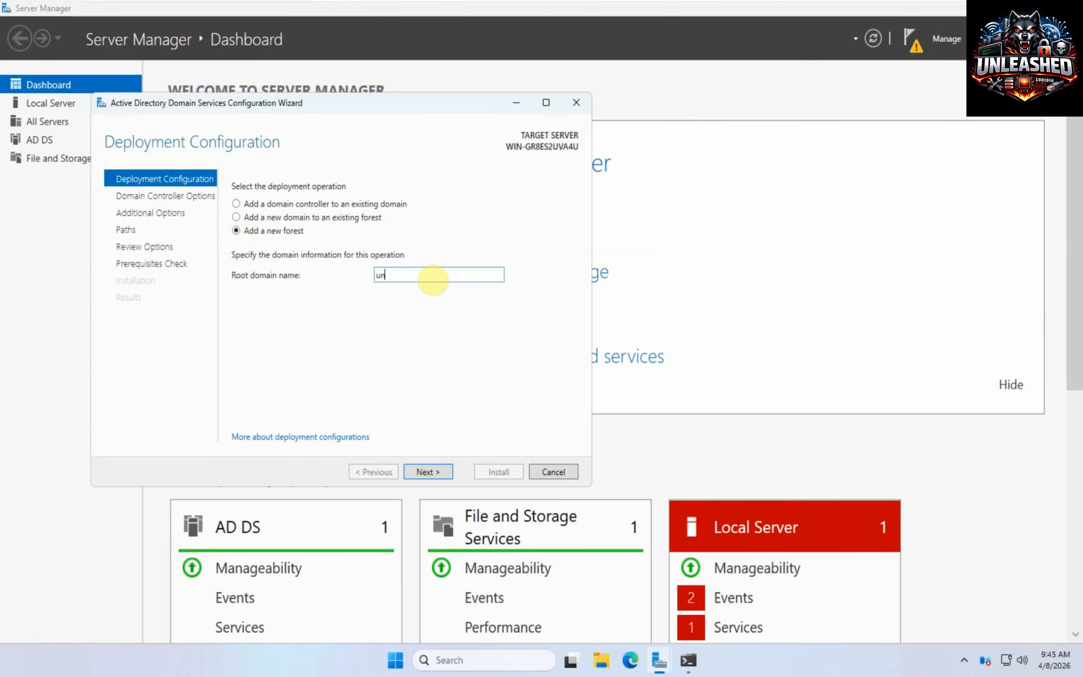
pyautogui.write('leashed.local')
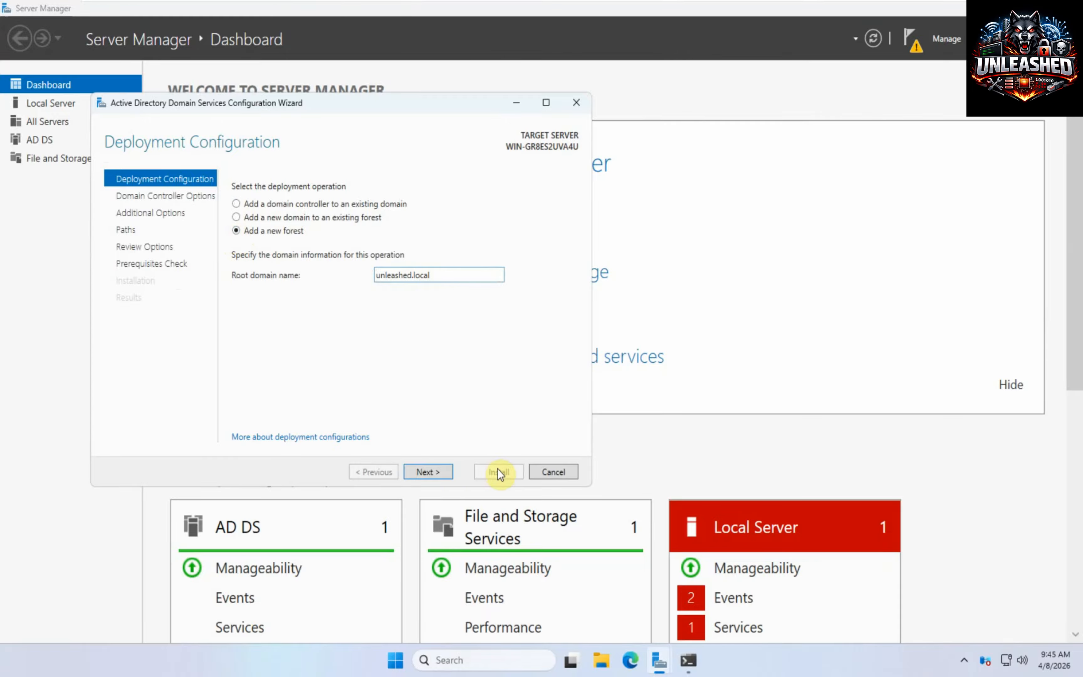
pyautogui.click(429, 478)
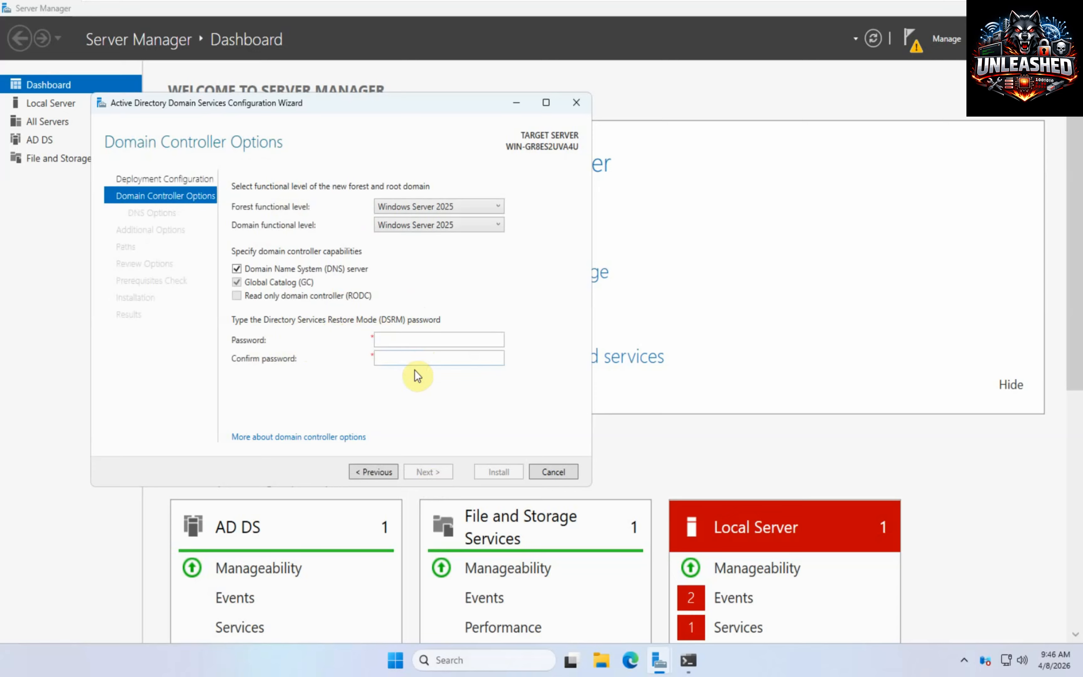
# Enter and confirm the Directory Services Restore Mode password, keep the default domain controller options, and proceed to the DNS options.
pyautogui.click(404, 341)
pyautogui.write('••••')
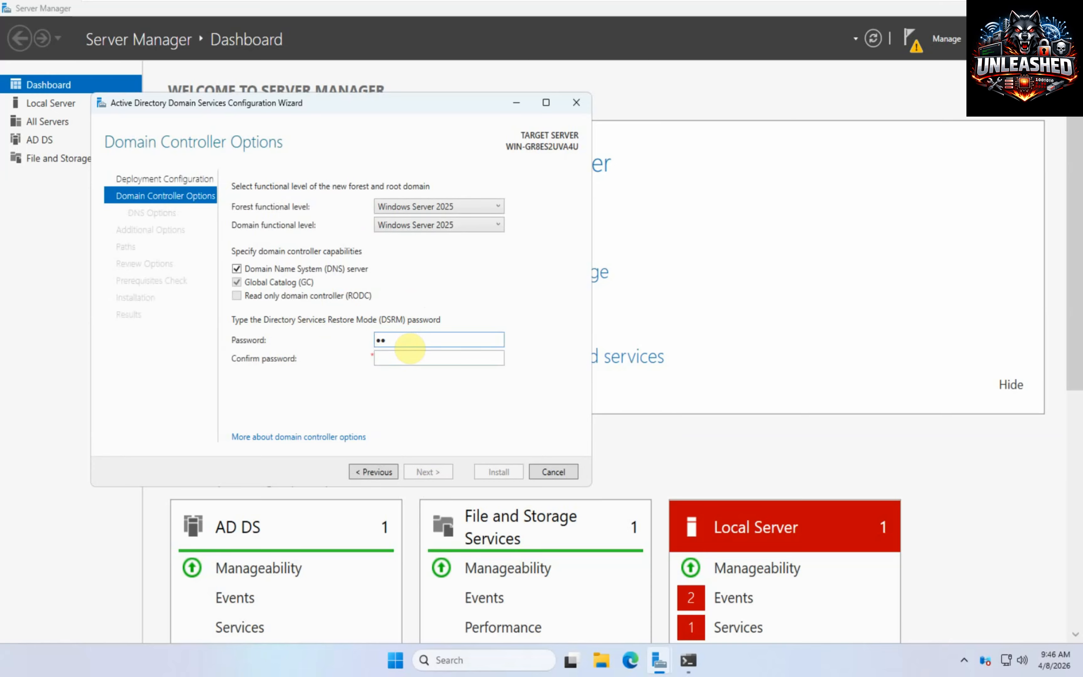
pyautogui.press('BackSpace')
pyautogui.press('BackSpace')
pyautogui.press('BackSpace')
pyautogui.press('BackSpace')
pyautogui.write('•••••••••••••••')
pyautogui.click(409, 341)
pyautogui.click(403, 356)
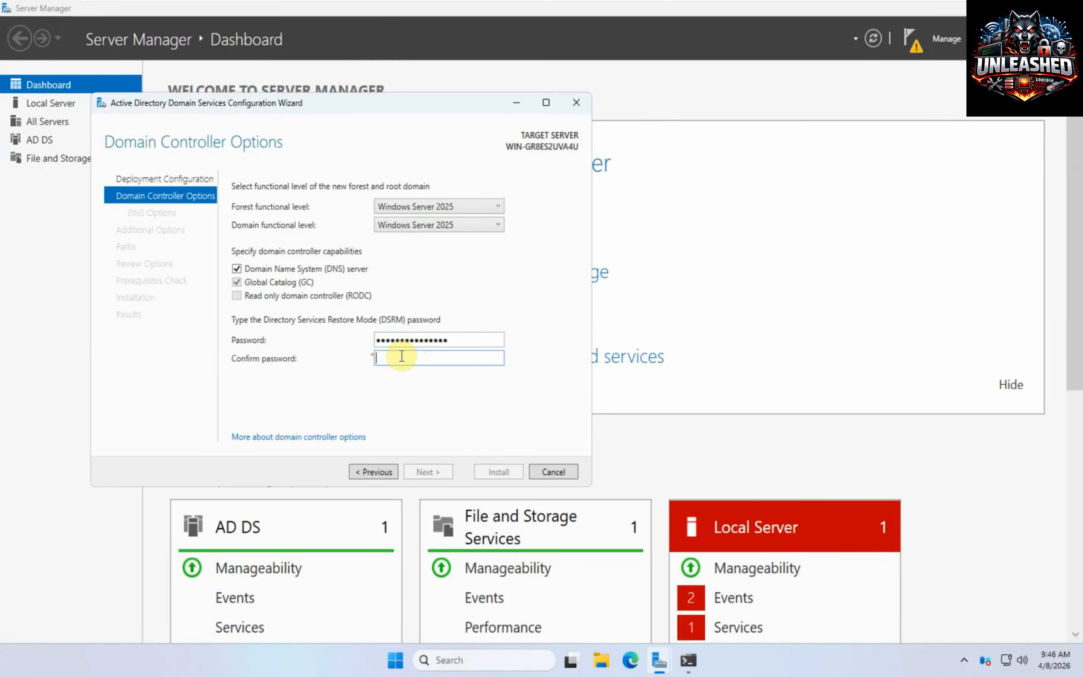
pyautogui.write('•••••••••••••••')
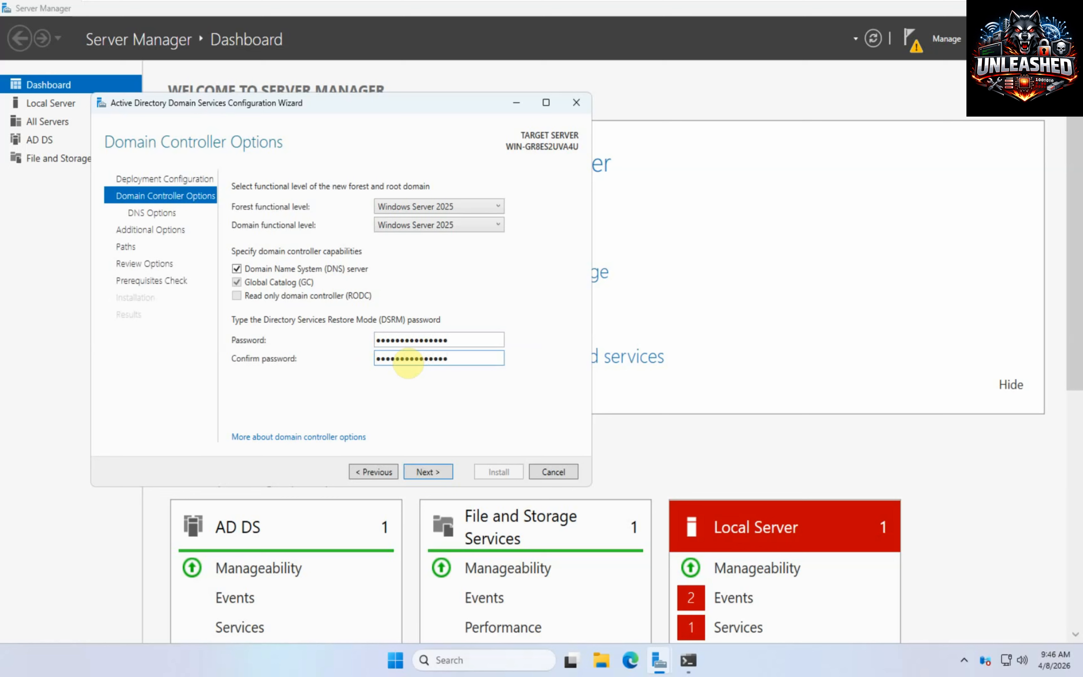
pyautogui.click(431, 469)
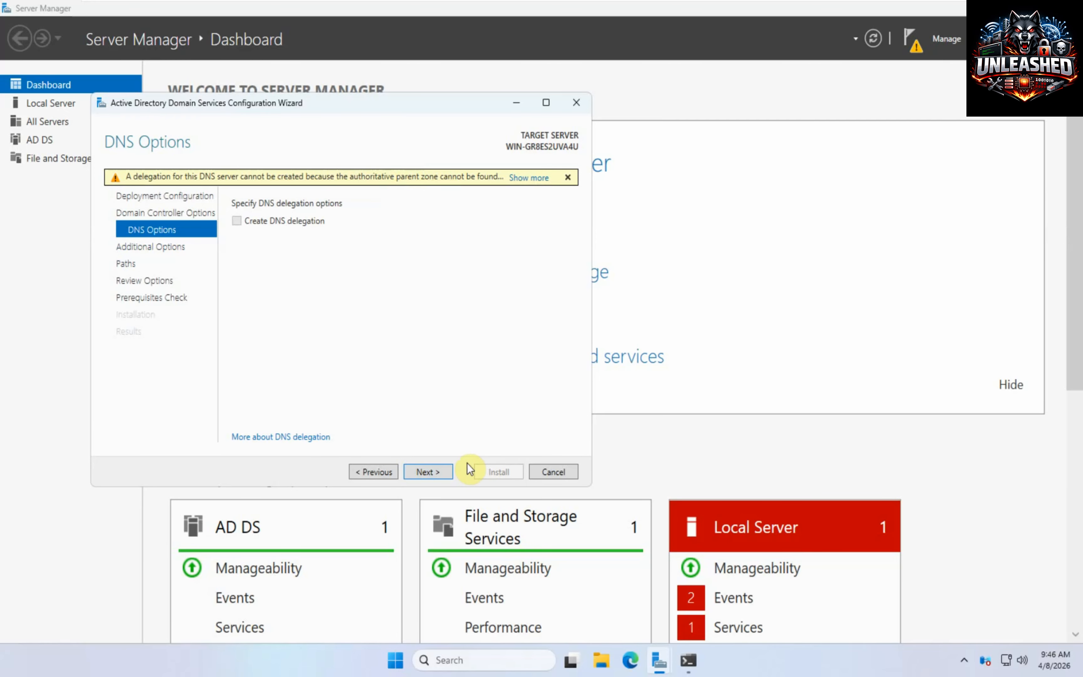
# Accept the default DNS options, NetBIOS name UNLEASHED and AD DS folder paths, and install the domain controller configuration after the prerequisites check.
pyautogui.click(439, 473)
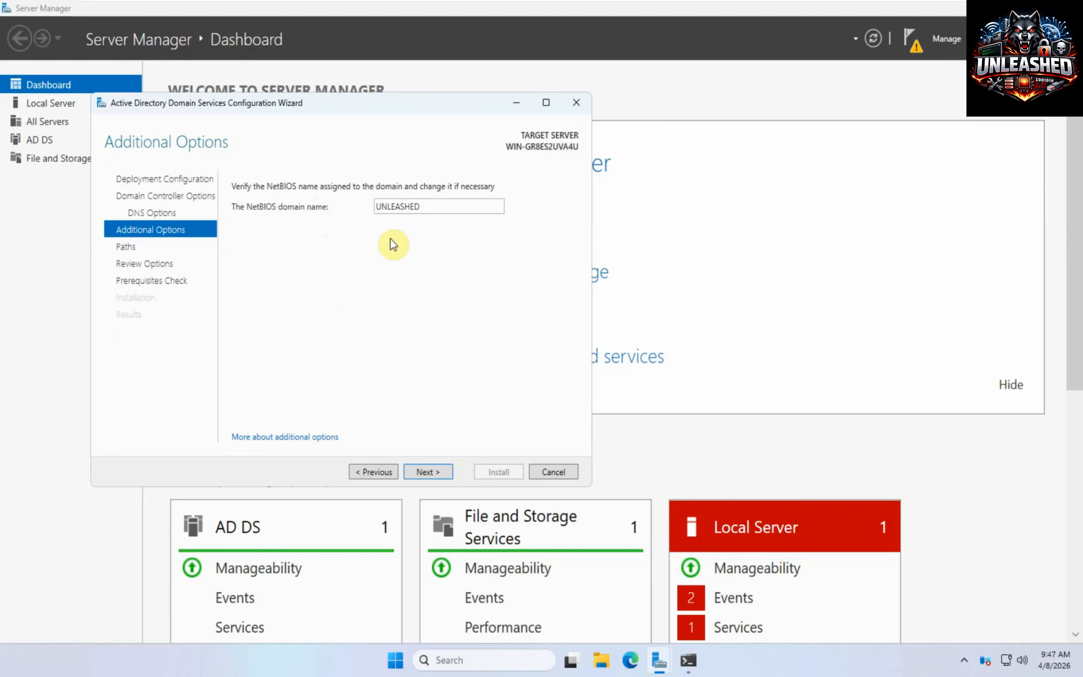
pyautogui.click(422, 471)
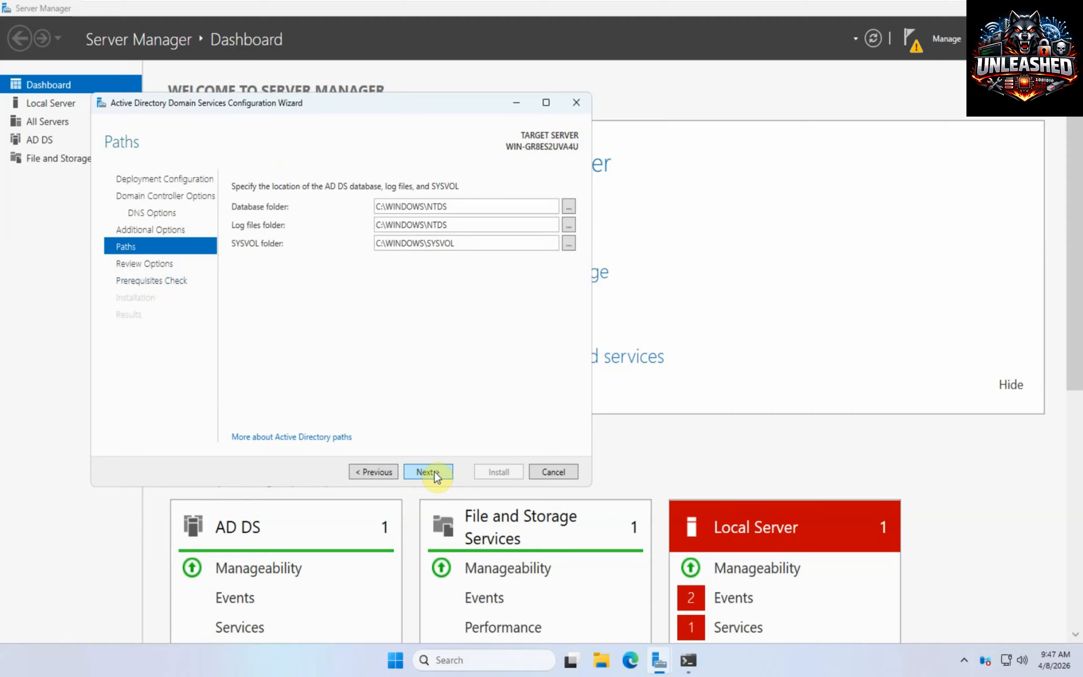
pyautogui.click(434, 471)
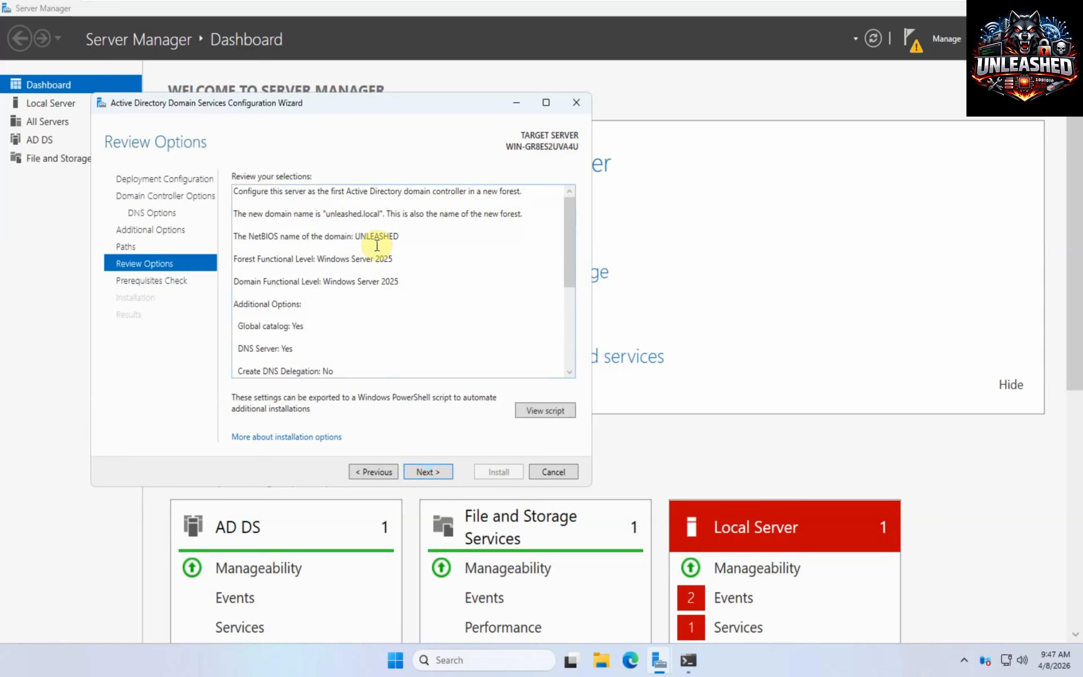
pyautogui.click(426, 472)
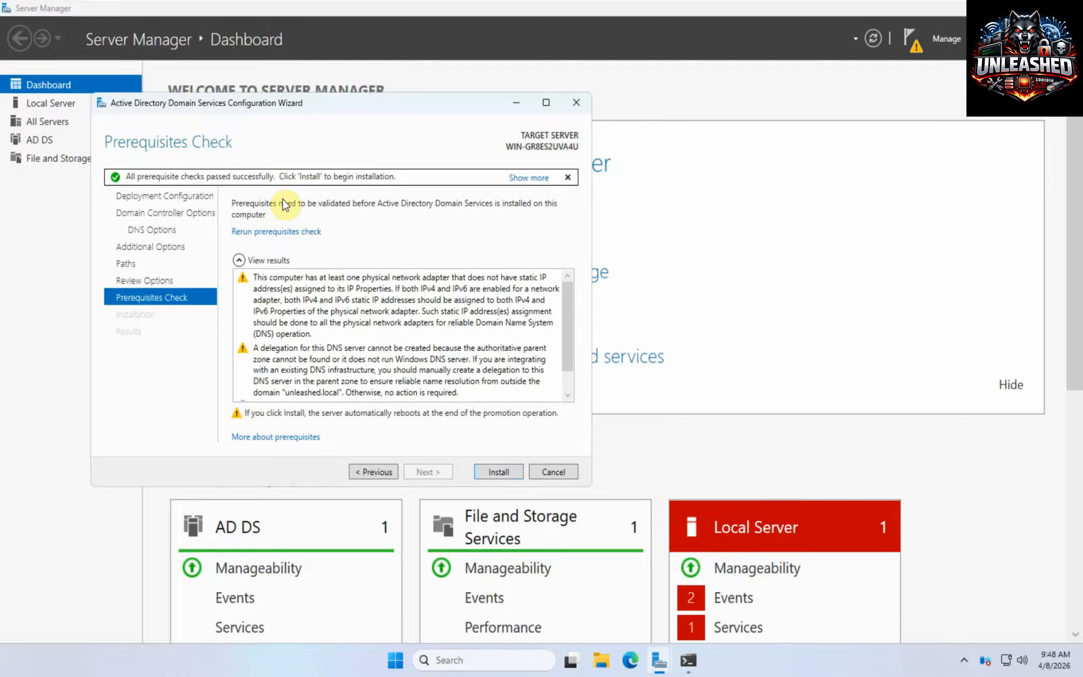
pyautogui.click(502, 477)
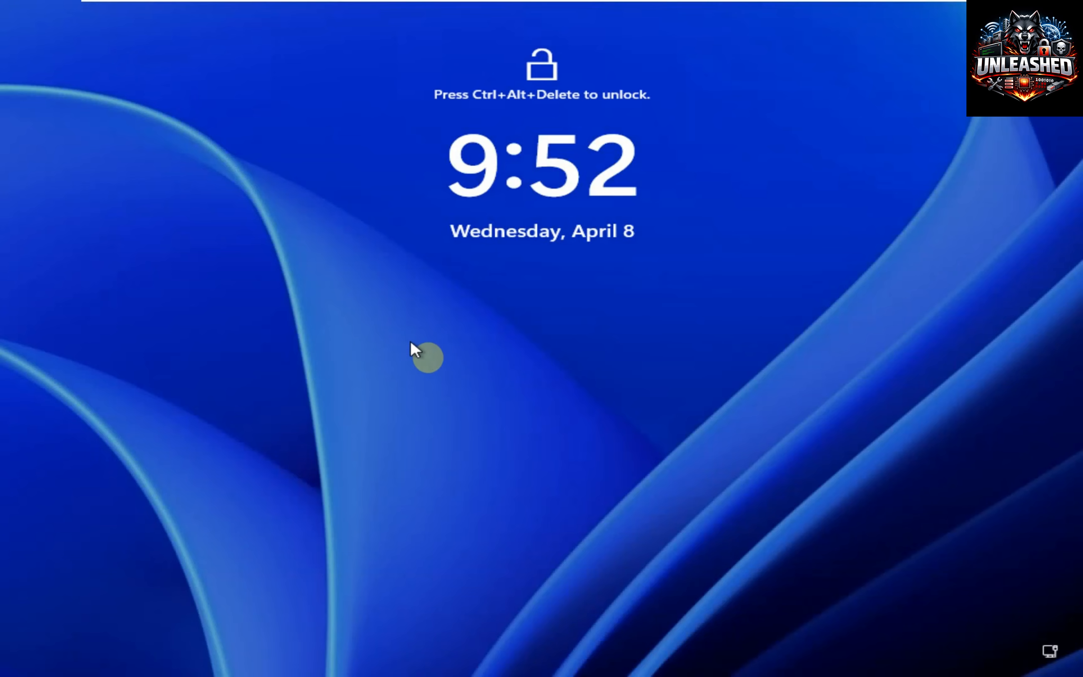
# Unlock the restarted server and sign in to the UNLEASHED domain administrator account by entering the account password.
pyautogui.hotkey('ctrl', 'alt', 'Delete')
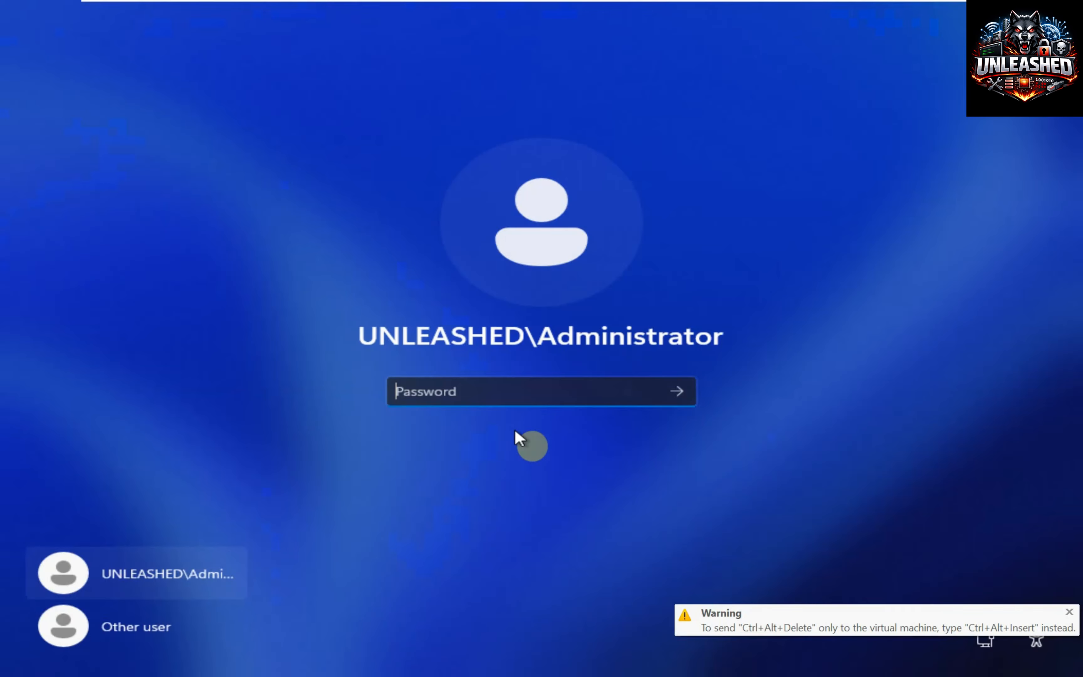
pyautogui.click(522, 389)
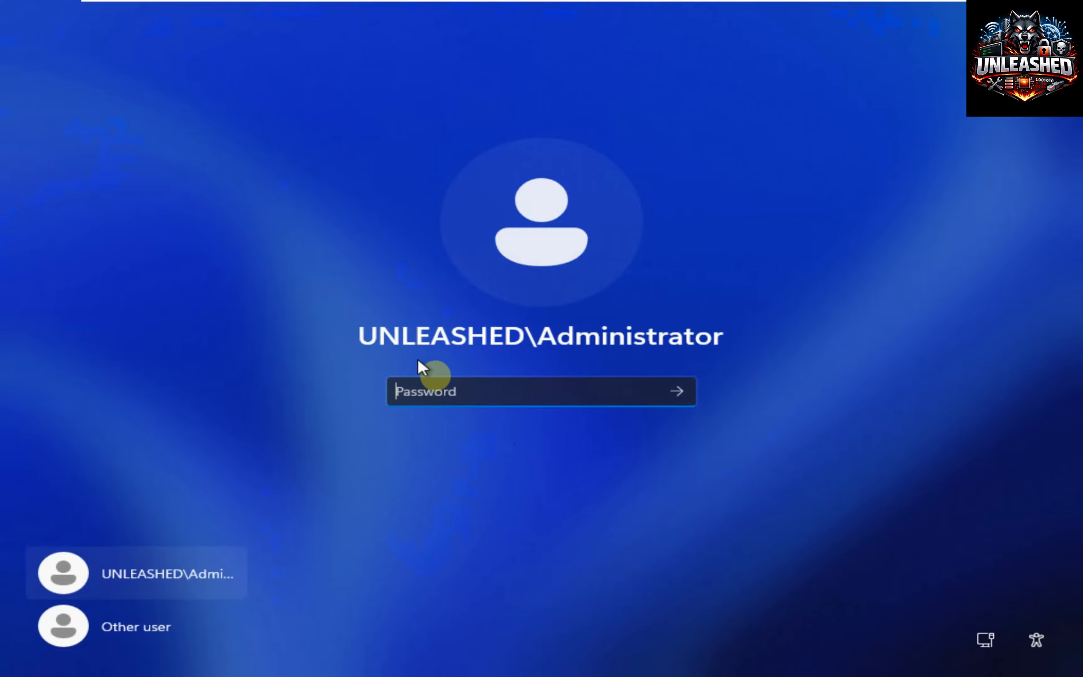
pyautogui.click(546, 396)
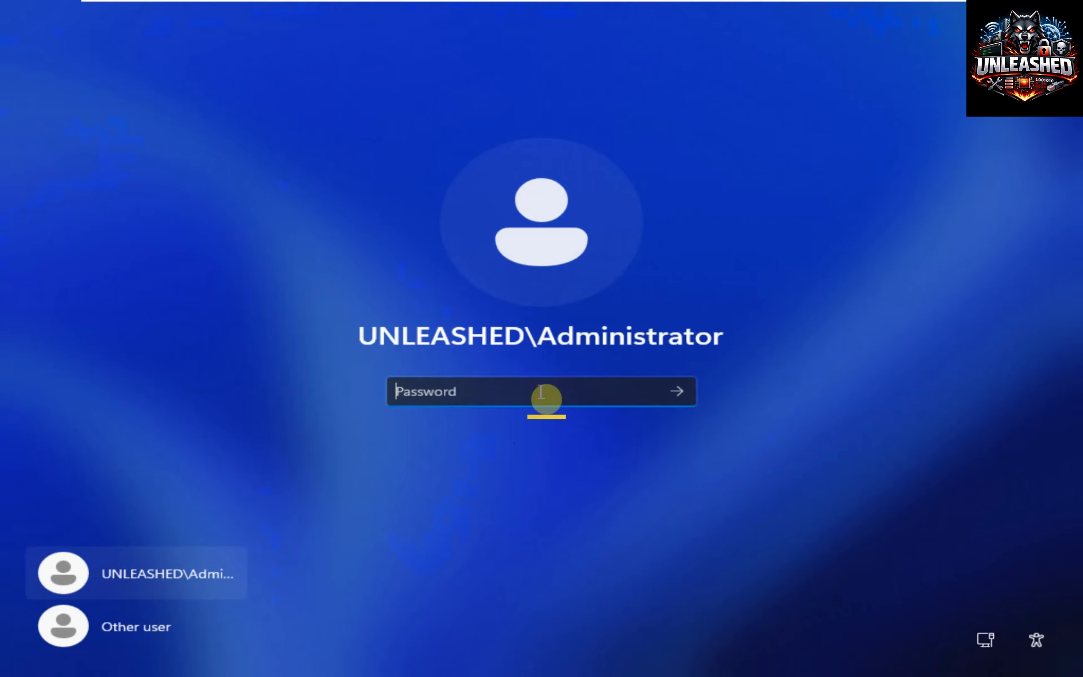
pyautogui.press('capslock')
pyautogui.write('•')
pyautogui.press('capslock')
pyautogui.write('••••••••••')
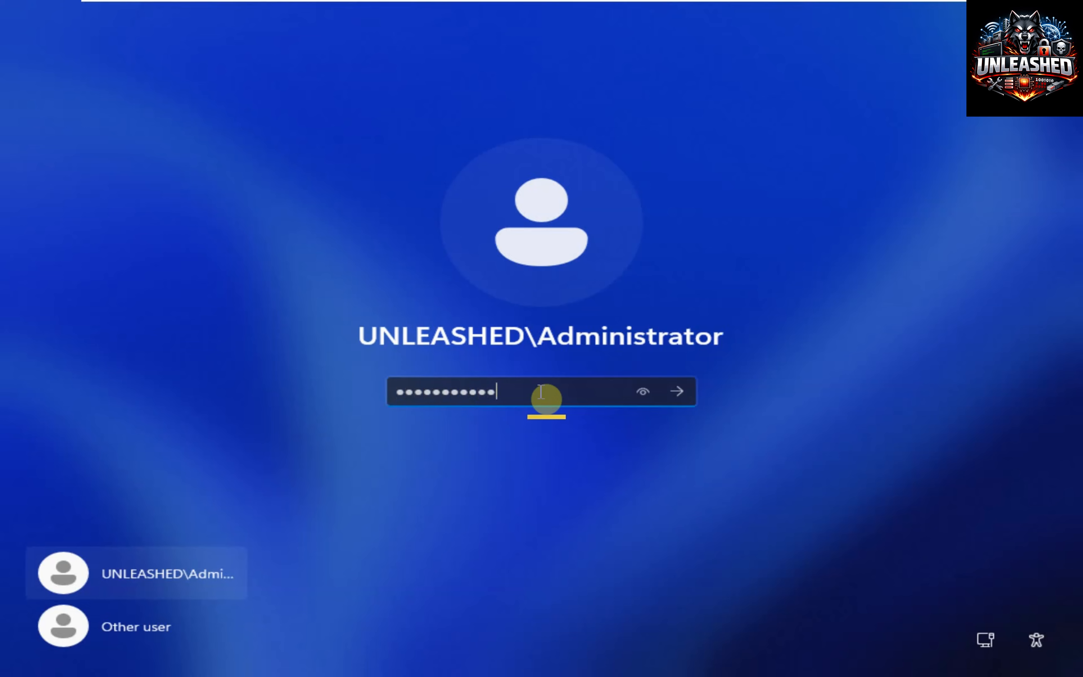
pyautogui.write('••••')
pyautogui.press('Return')
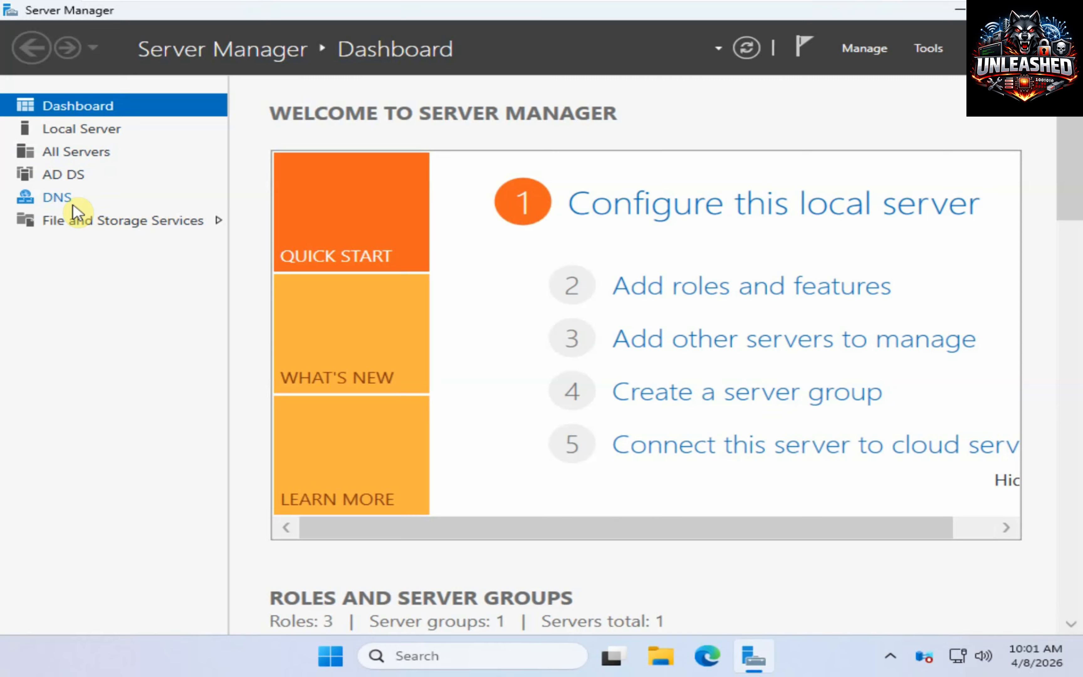
# Open DNS Manager and display the contents of the local DNS server WIN-GR8ES2UVA4U.
pyautogui.click(930, 53)
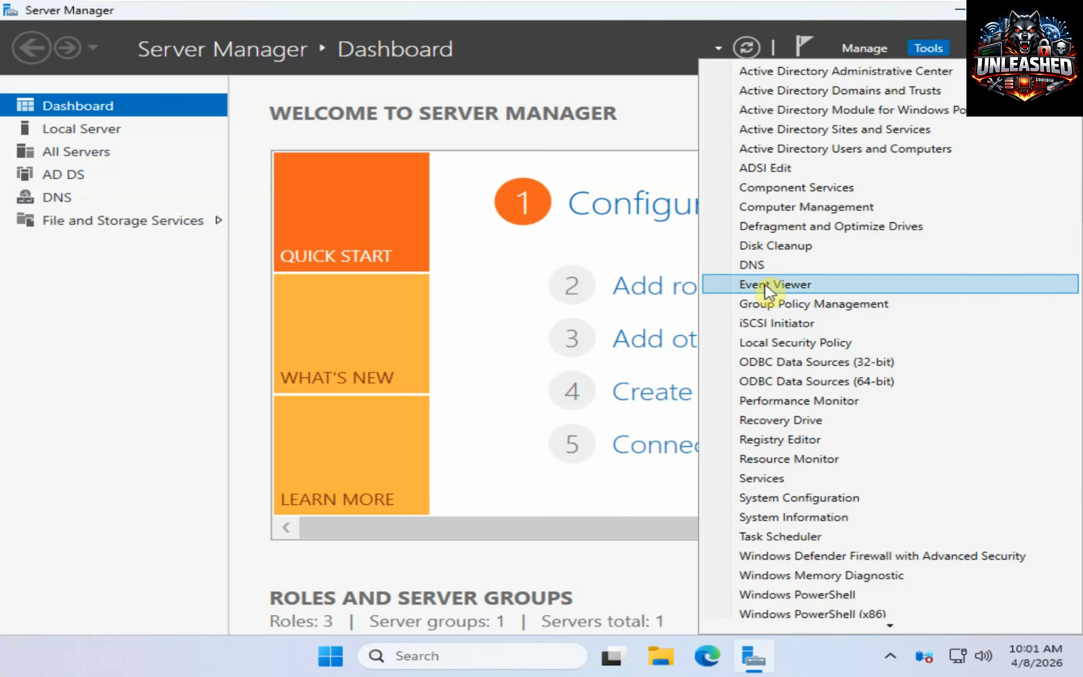
pyautogui.click(764, 268)
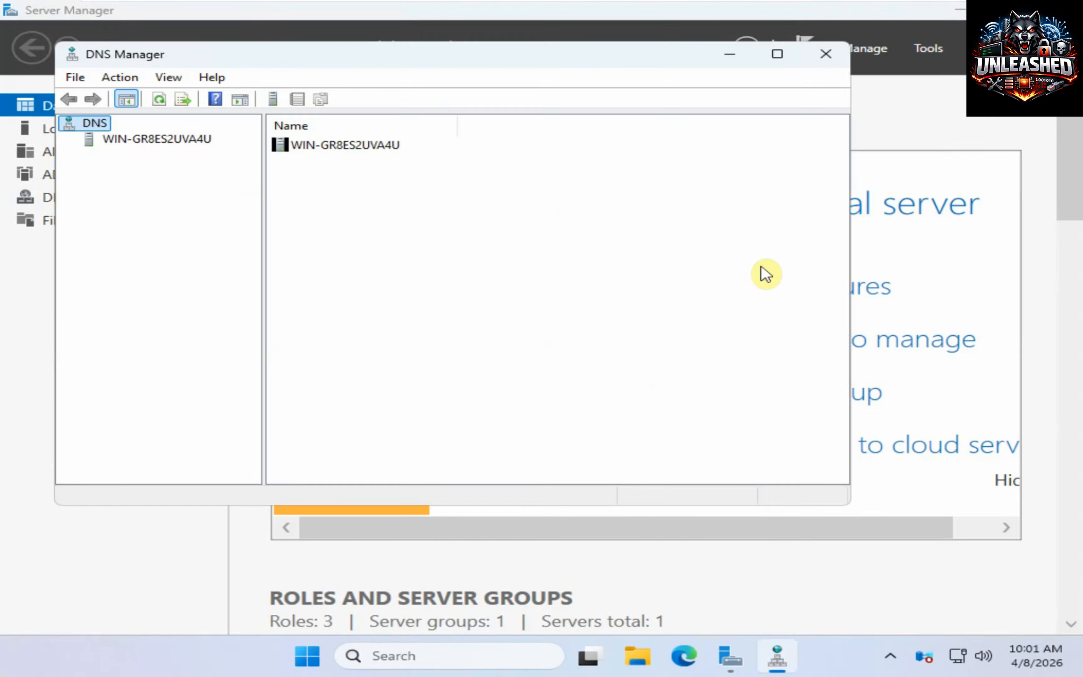
pyautogui.click(108, 145)
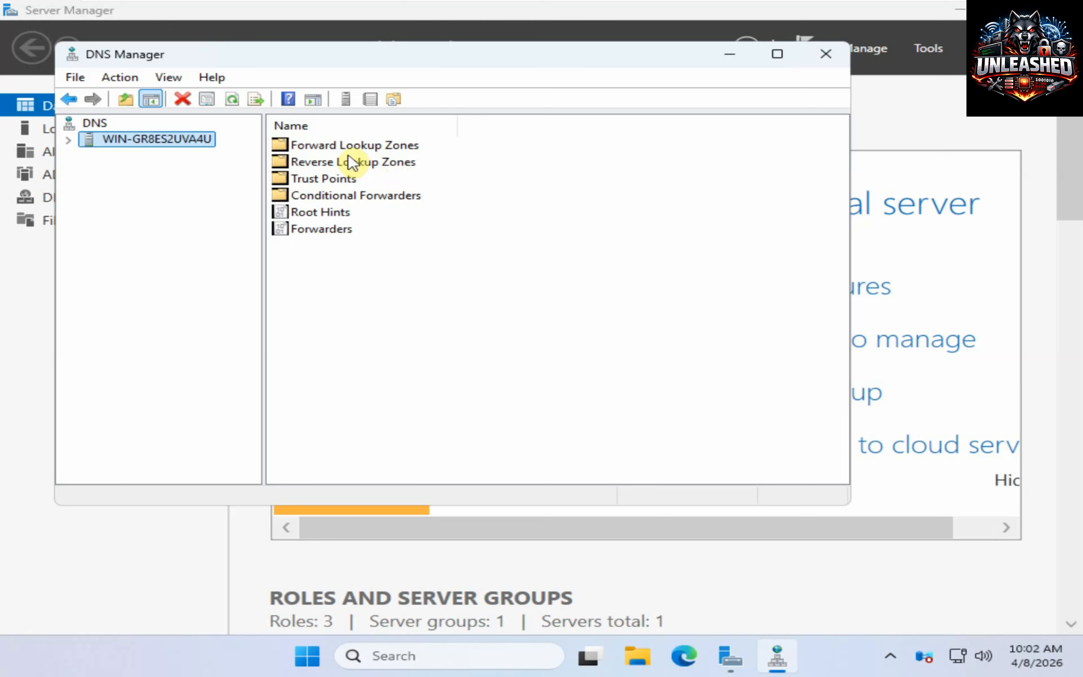
# Examine the unleashed.local forward lookup zone with its Start of Authority and Name Servers properties, and close them without changes.
pyautogui.click(340, 147)
pyautogui.doubleClick(340, 147)
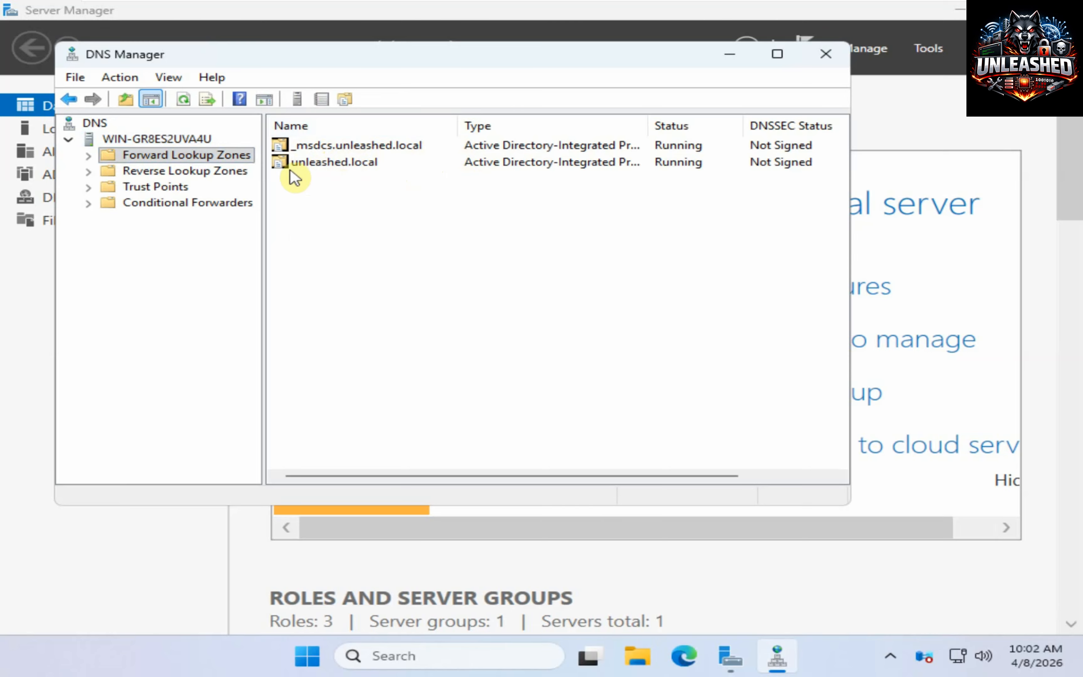
pyautogui.doubleClick(323, 165)
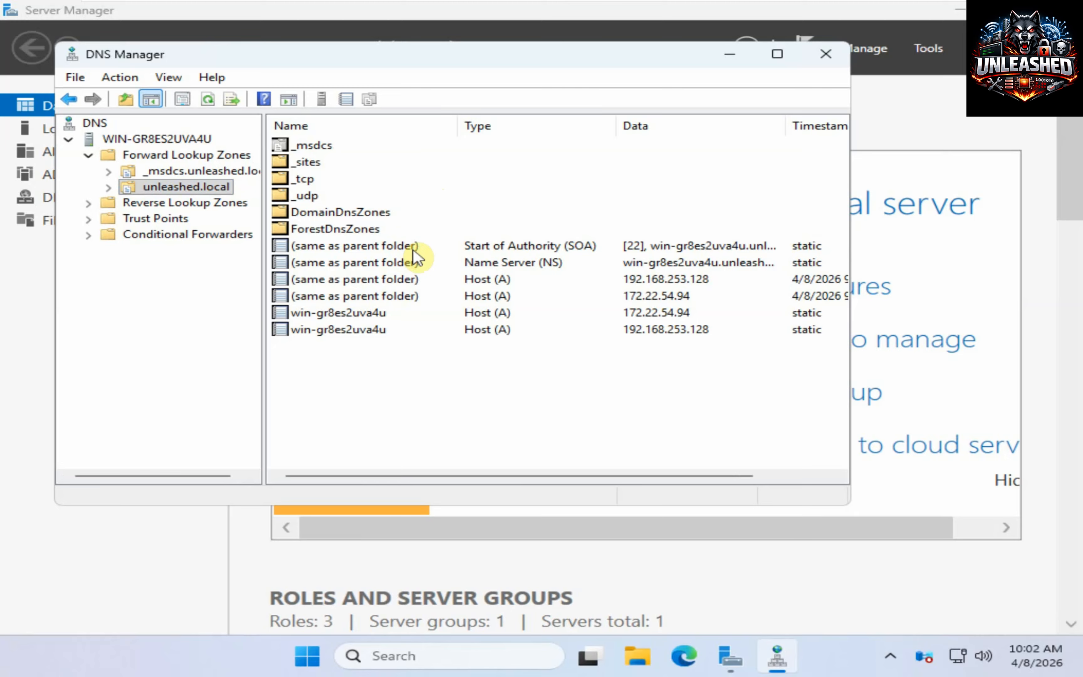
pyautogui.click(510, 249)
pyautogui.rightClick(512, 258)
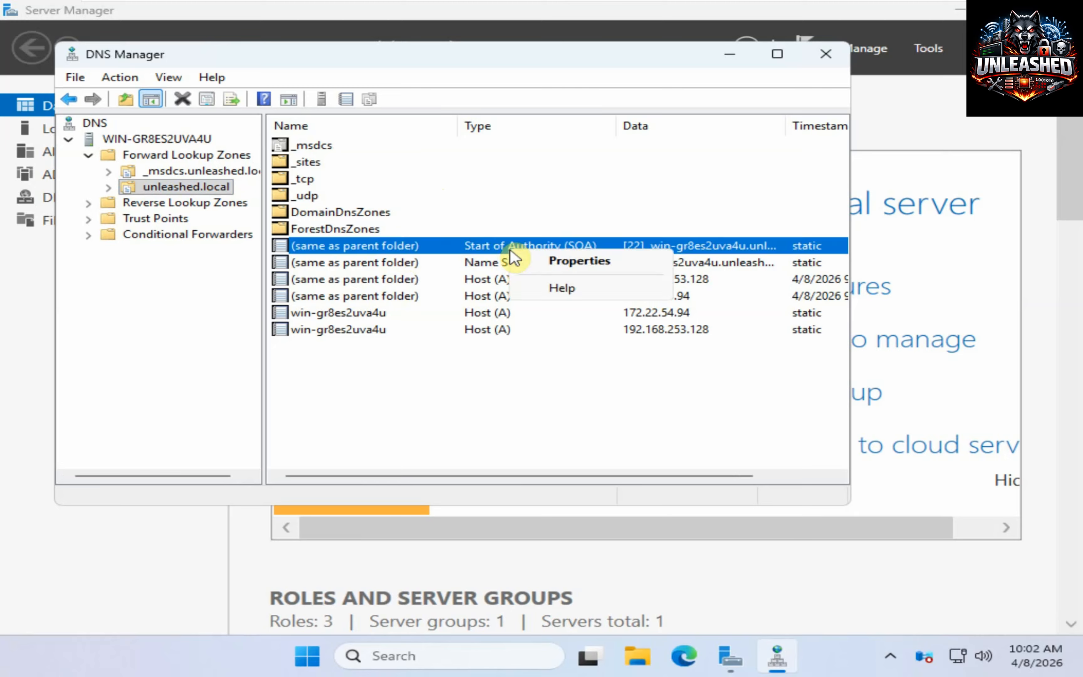
pyautogui.click(561, 261)
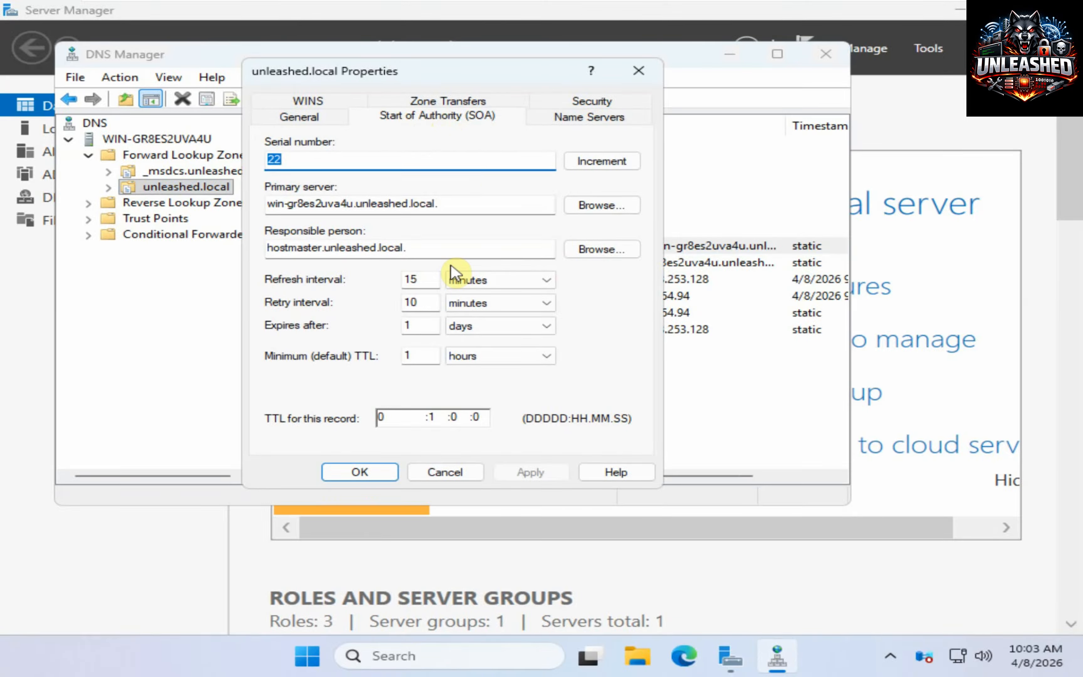
pyautogui.click(578, 119)
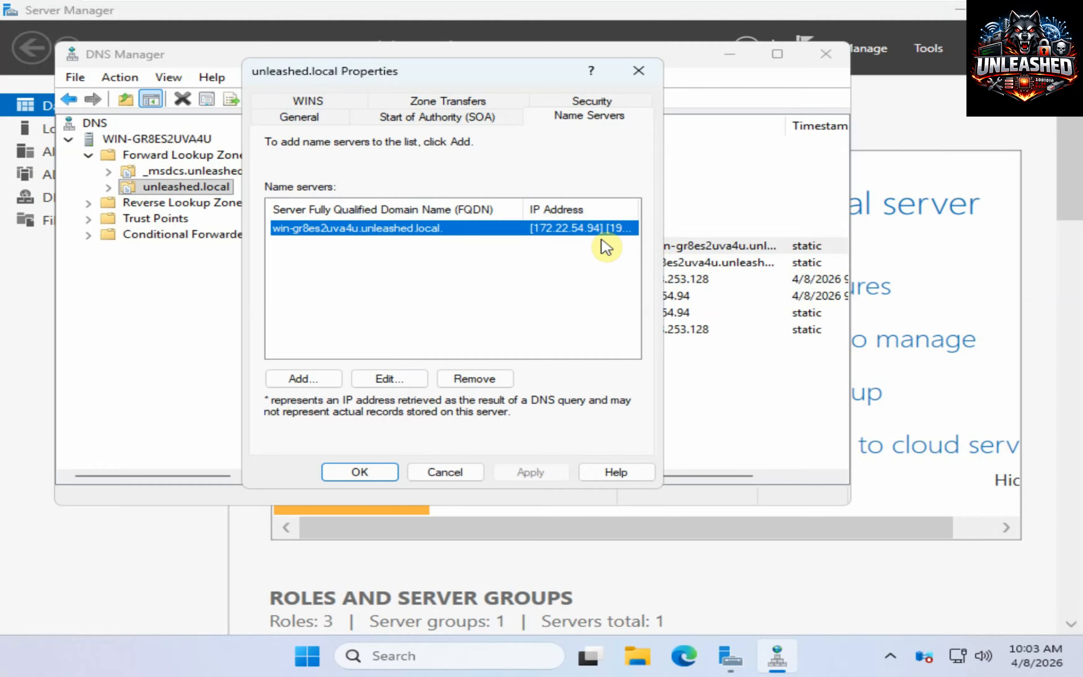
pyautogui.click(449, 473)
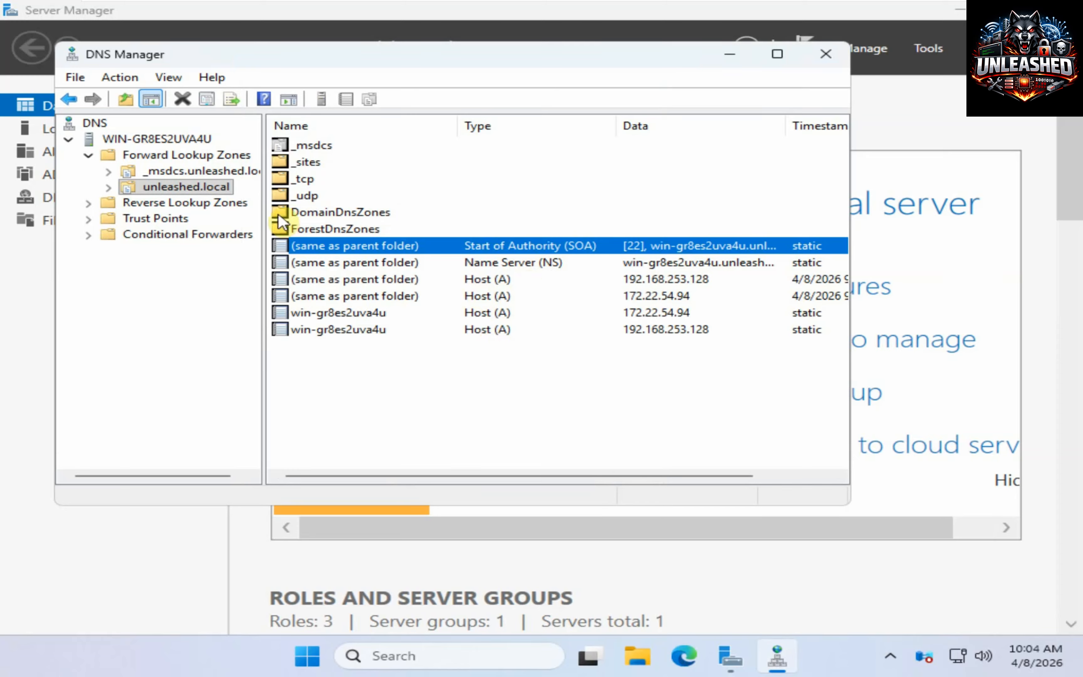
# Start a new reverse lookup zone as a primary zone stored in Active Directory, replicated to all DNS servers in the unleashed.local domain.
pyautogui.click(112, 206)
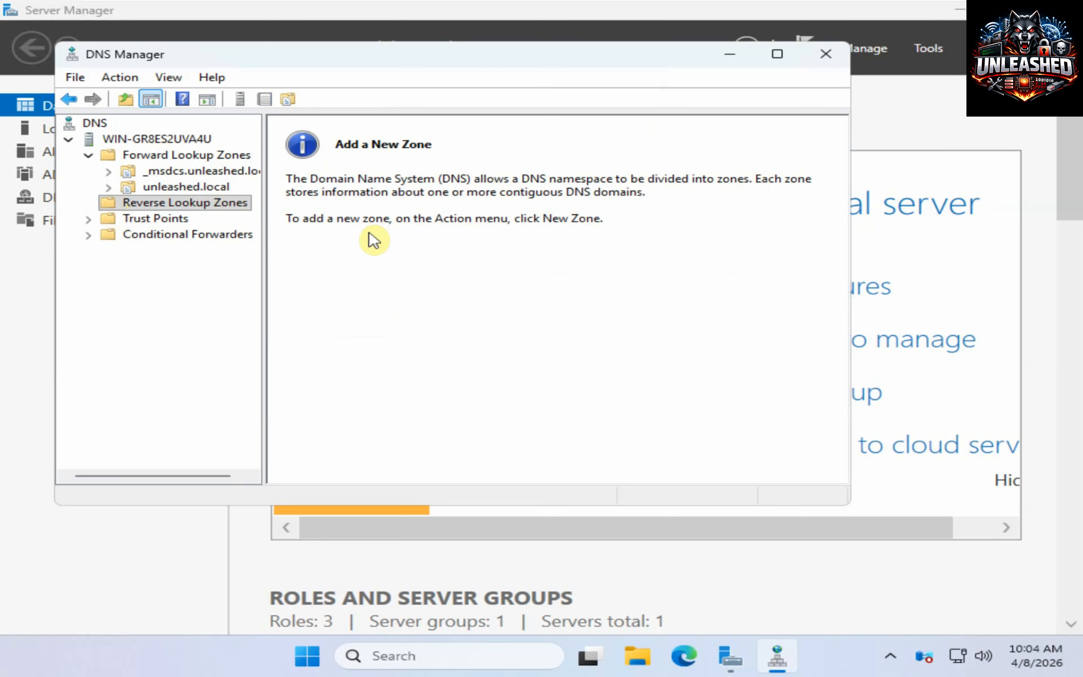
pyautogui.rightClick(209, 206)
pyautogui.click(250, 217)
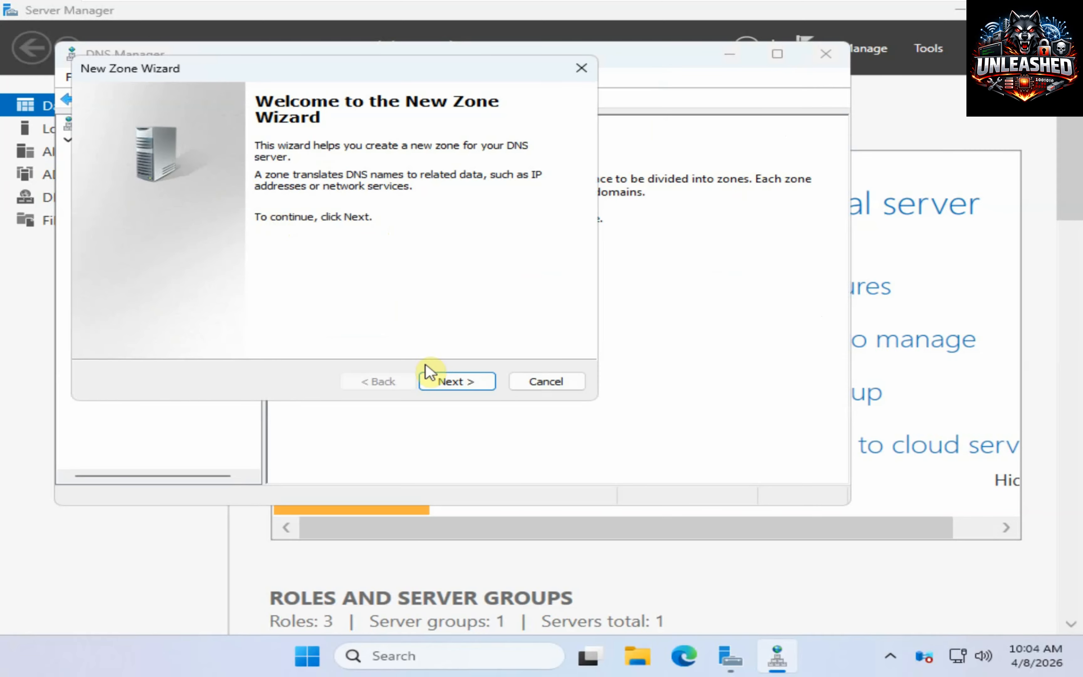
pyautogui.click(485, 388)
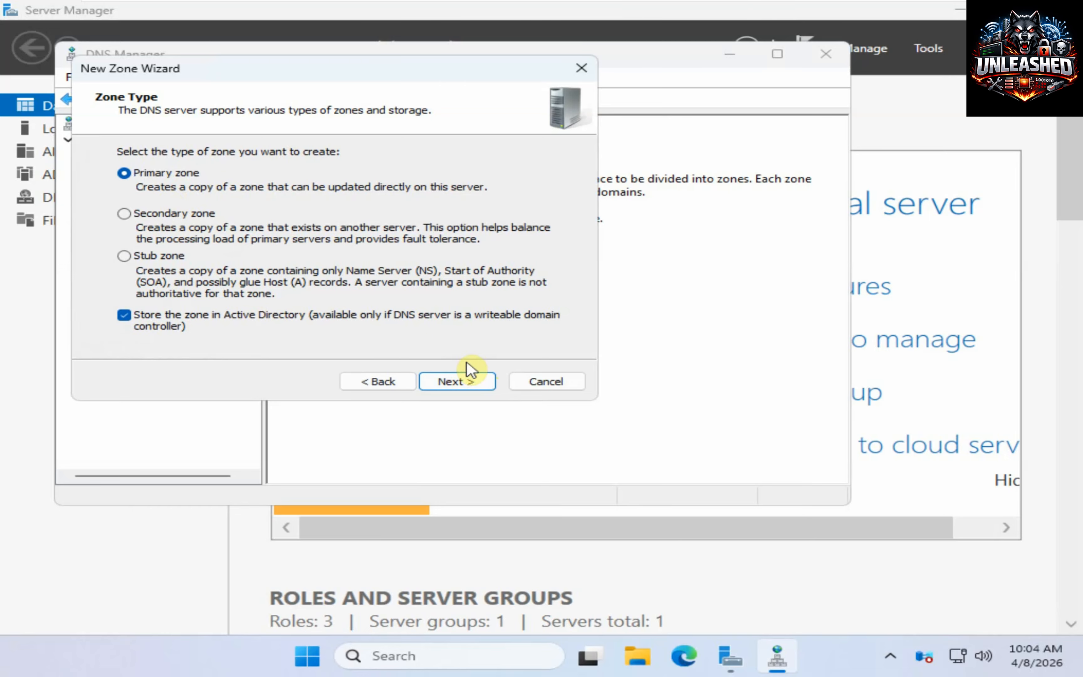
pyautogui.click(471, 390)
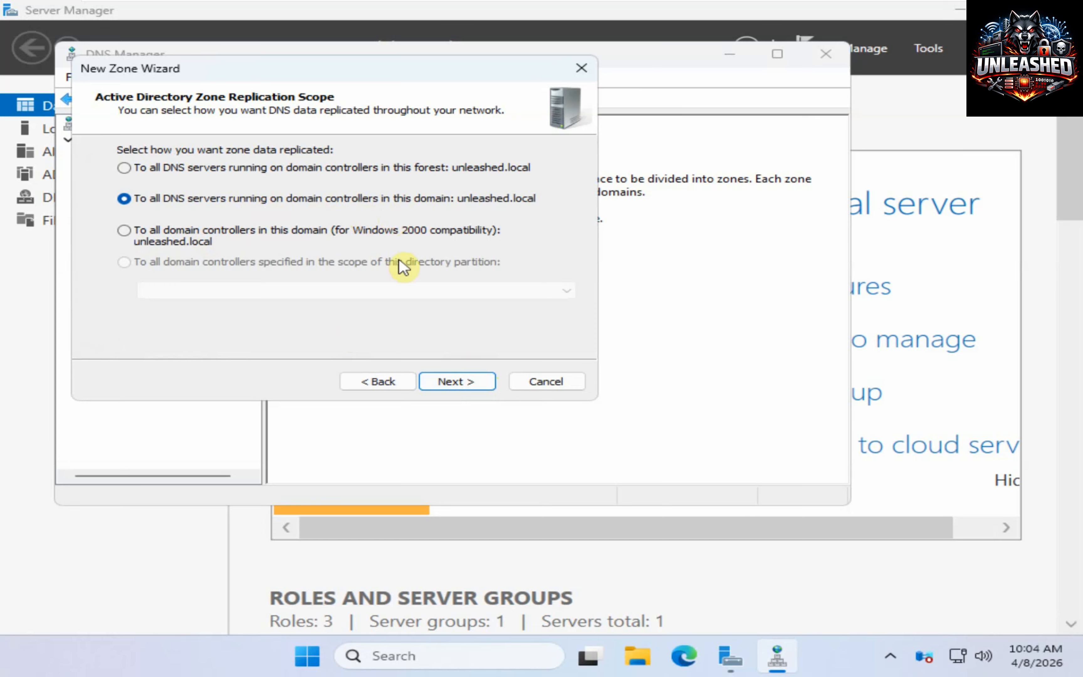
pyautogui.click(444, 381)
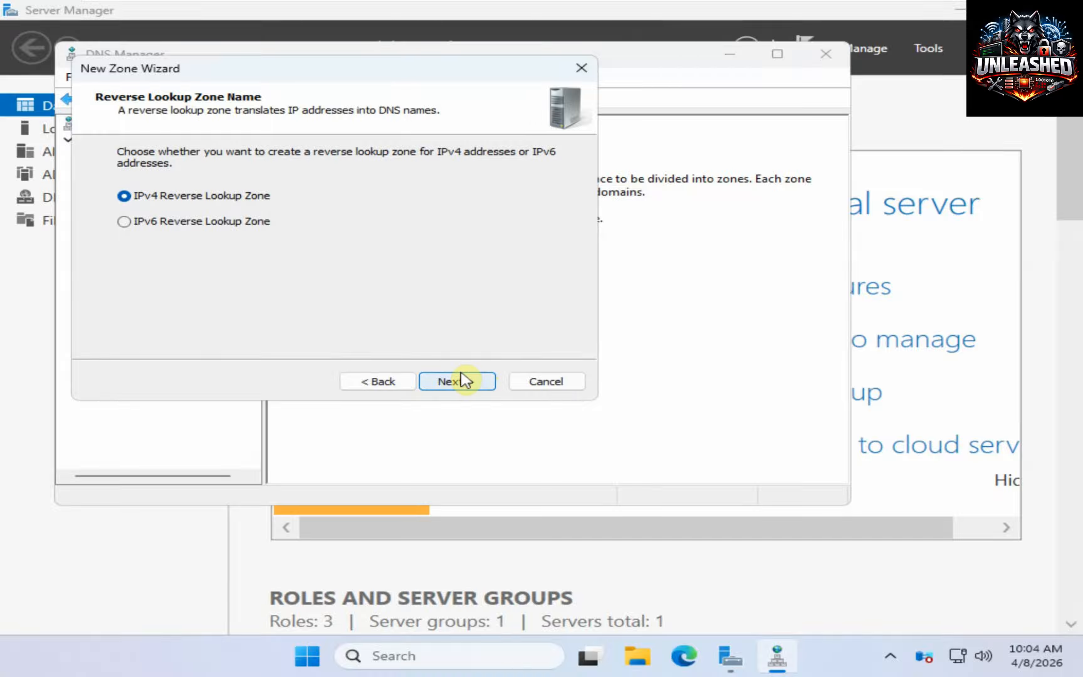
# Create the zone as an IPv4 reverse lookup zone with network ID 192.168.253, allowing only secure dynamic updates.
pyautogui.click(460, 380)
pyautogui.click(166, 187)
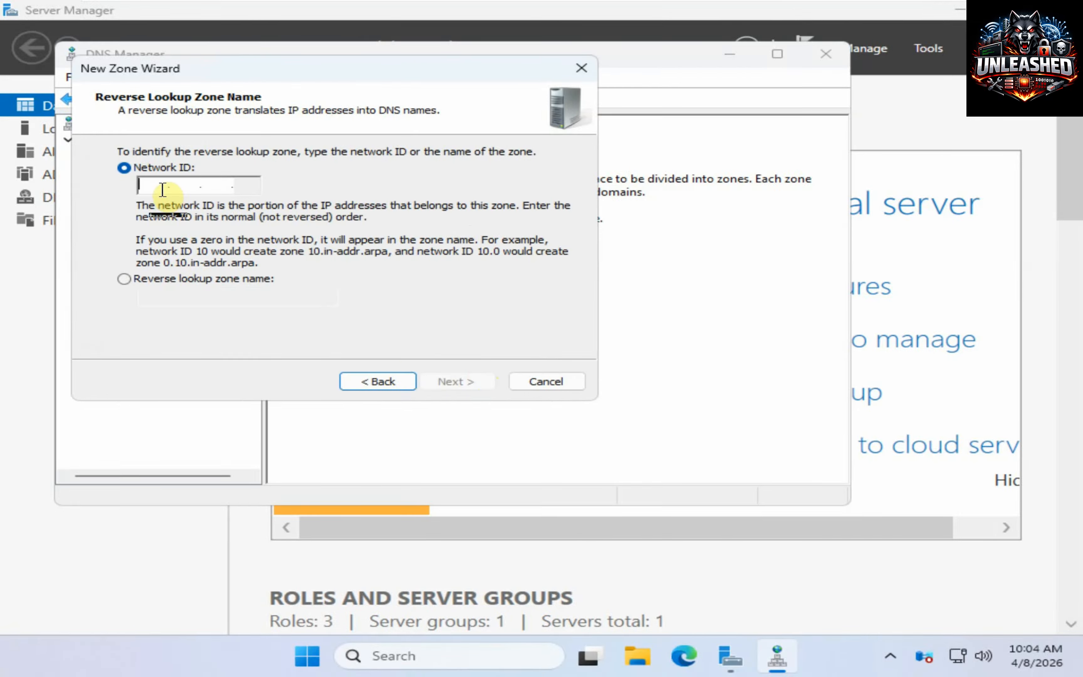
pyautogui.write('192.16')
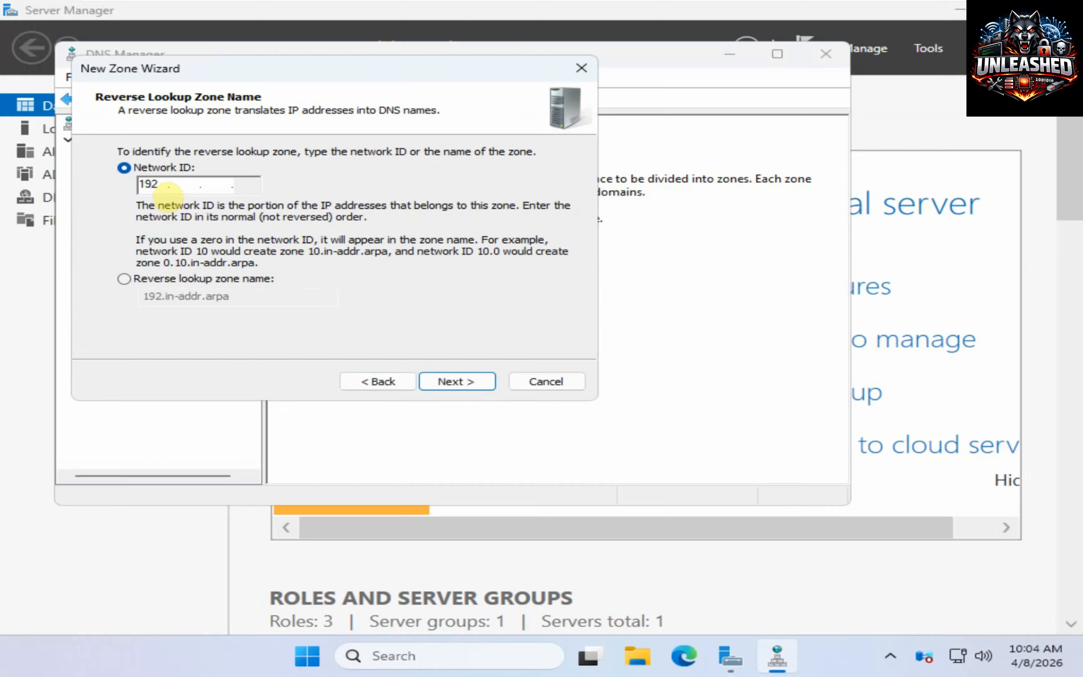
pyautogui.write('8')
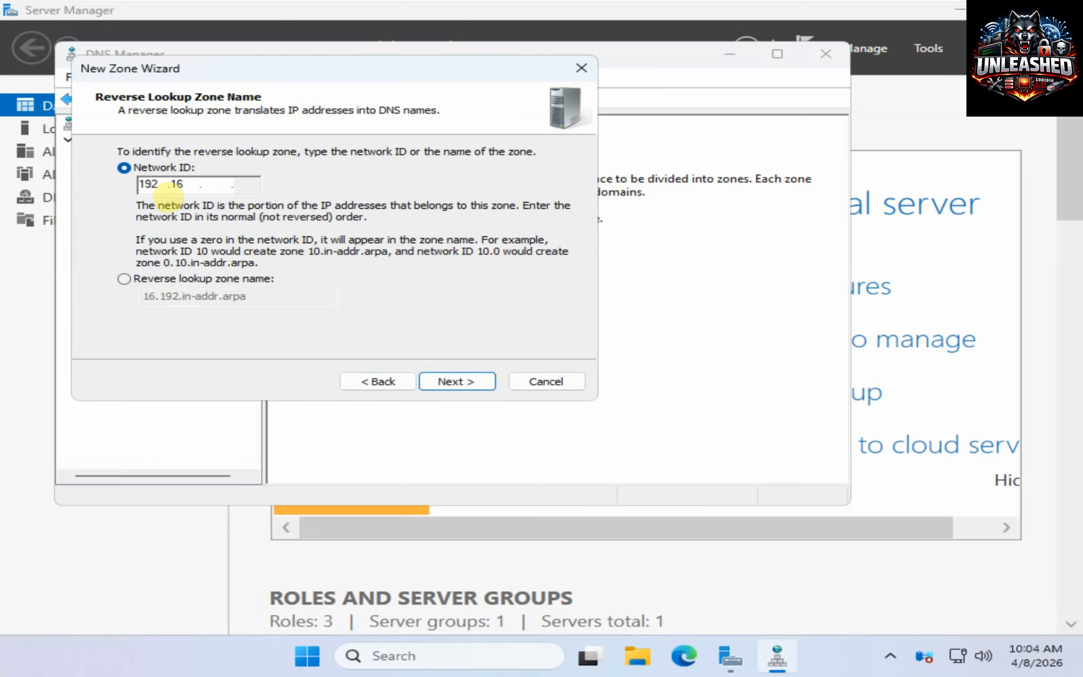
pyautogui.write('8.253')
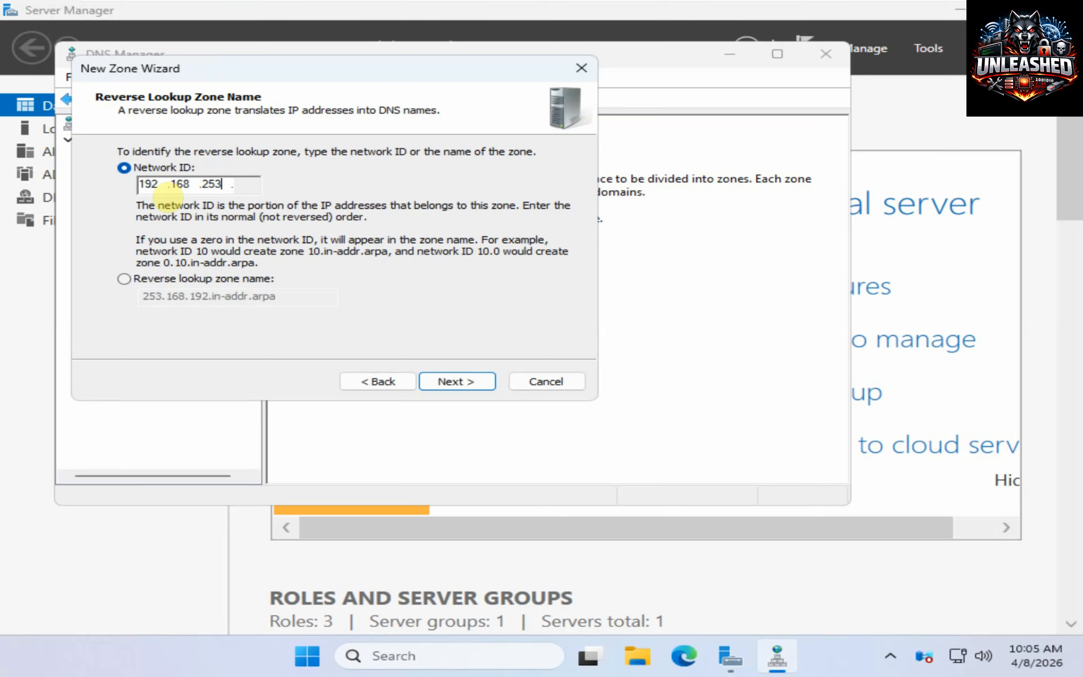
pyautogui.click(452, 382)
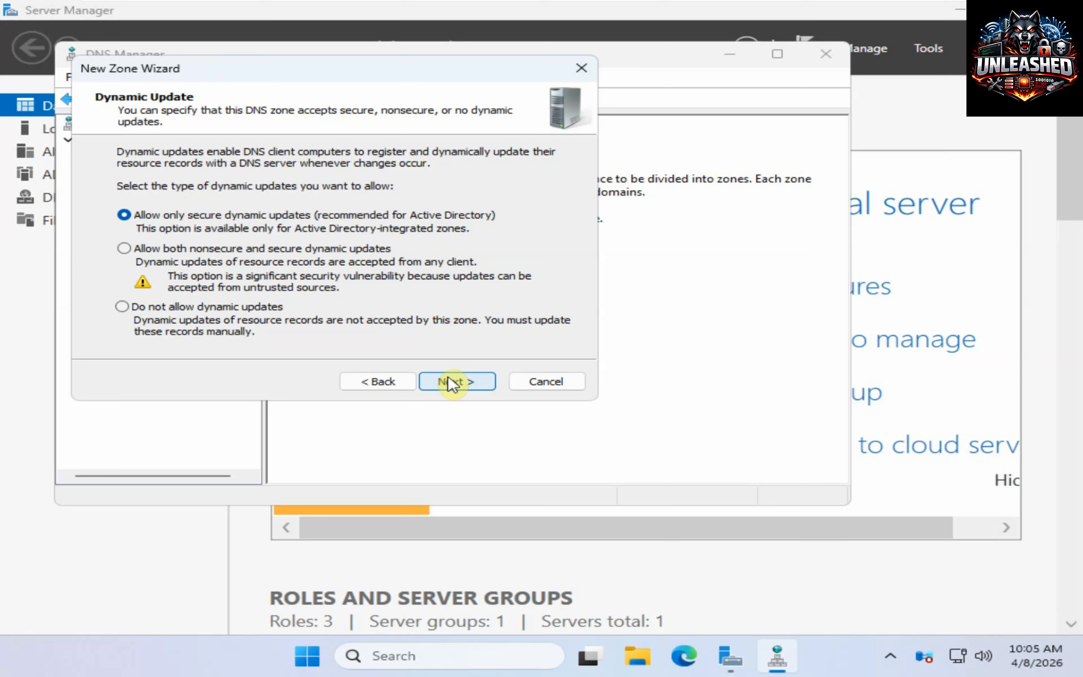
pyautogui.click(461, 383)
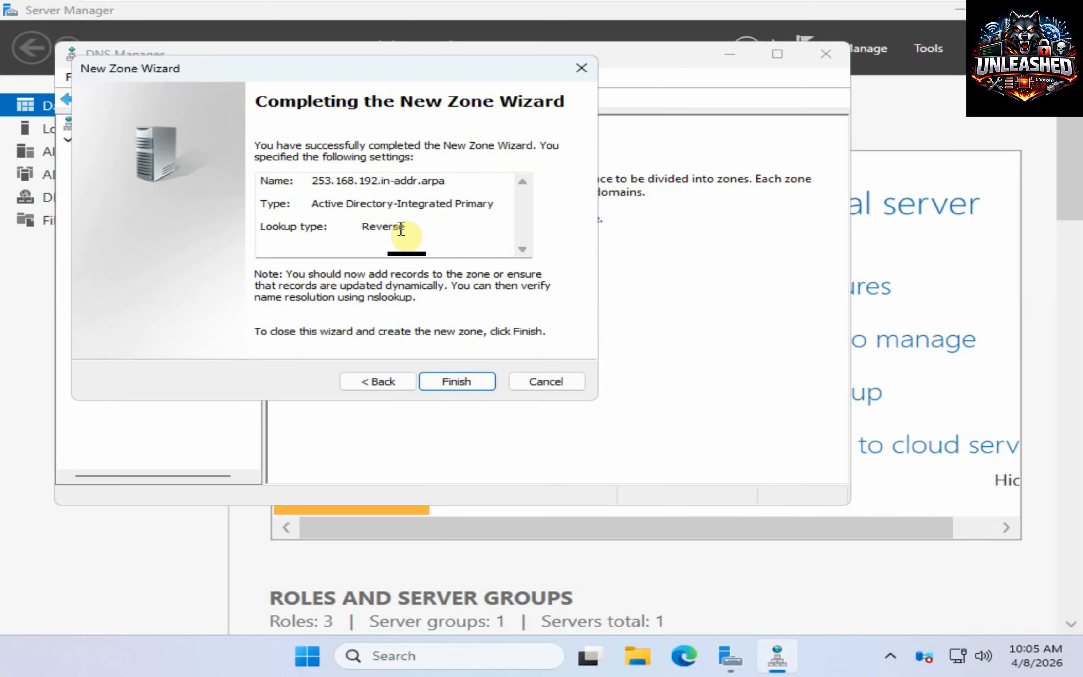
pyautogui.click(456, 381)
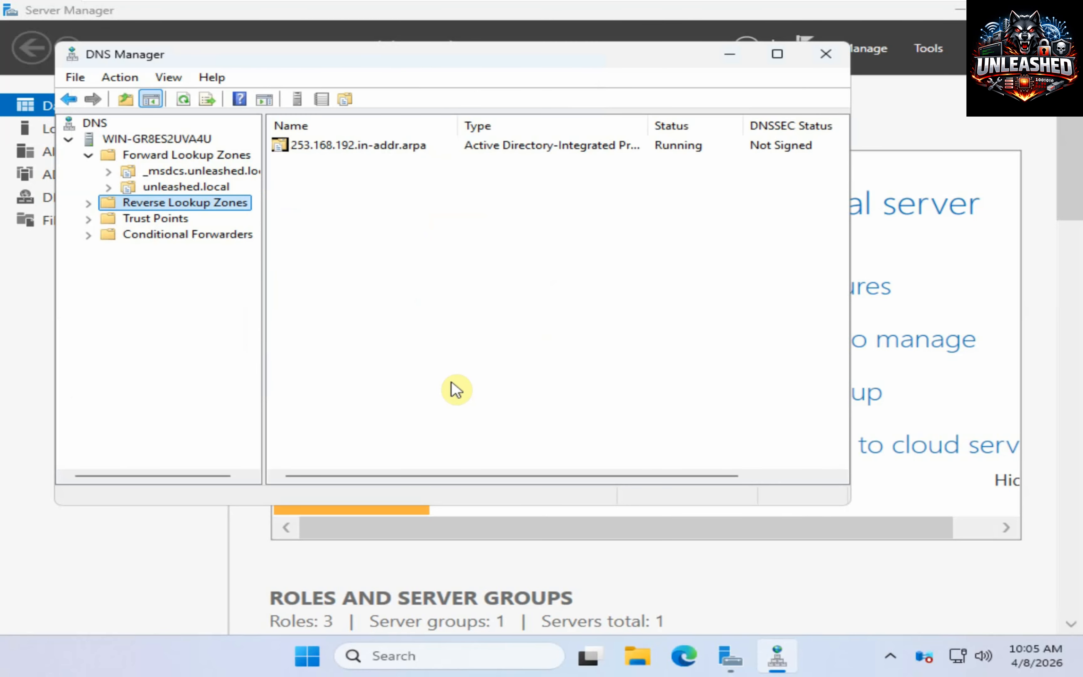
# Open the new 253.168.192.in-addr.arpa reverse lookup zone and examine its records.
pyautogui.click(89, 204)
pyautogui.click(170, 219)
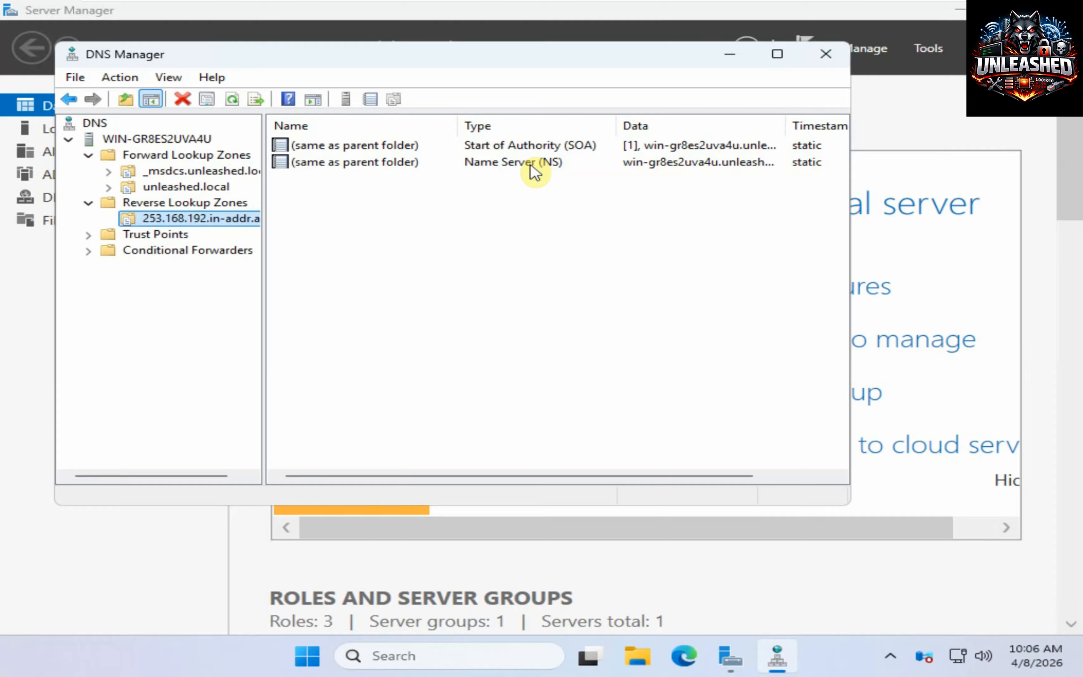
pyautogui.moveTo(806, 10)
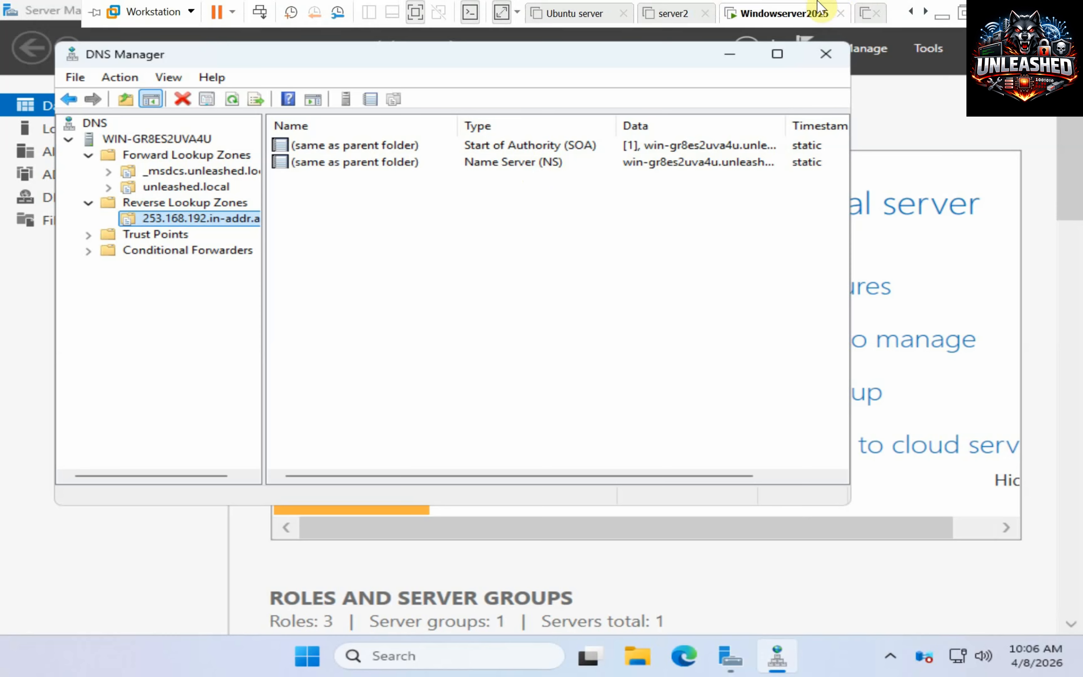